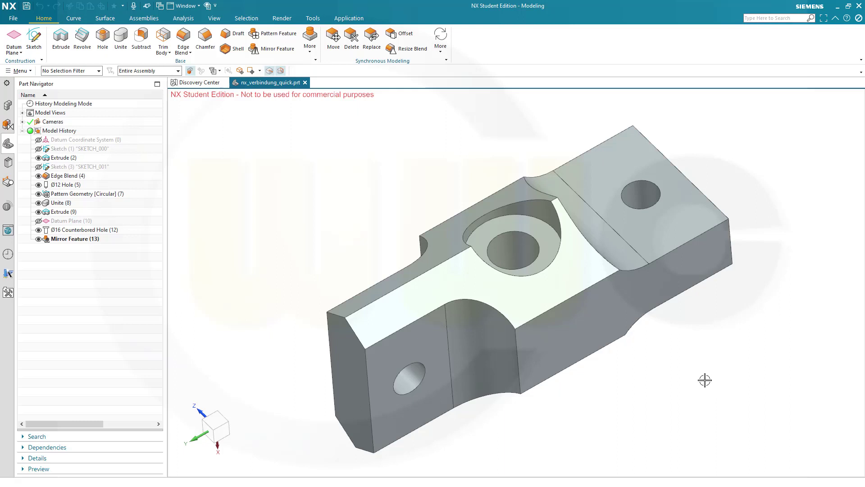
Orbit the finished connector, then bring up its reference technical drawing.
middle_click_drag(705, 376, 686, 364)
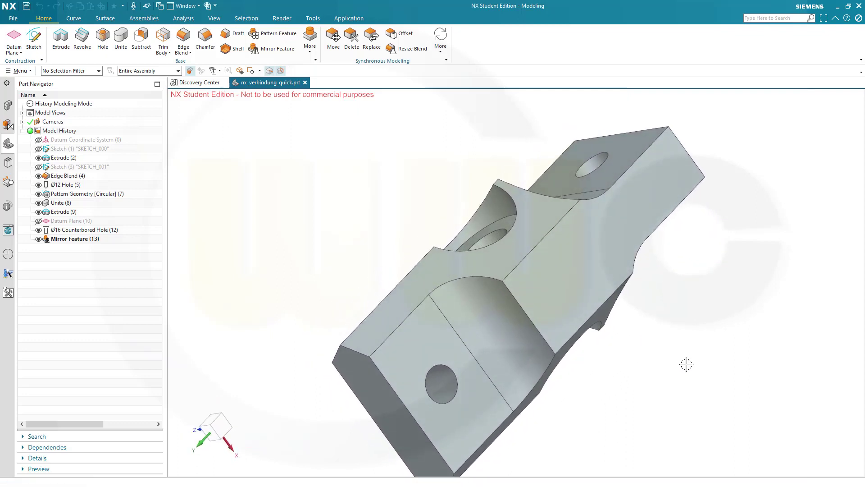
key("alt+Tab")
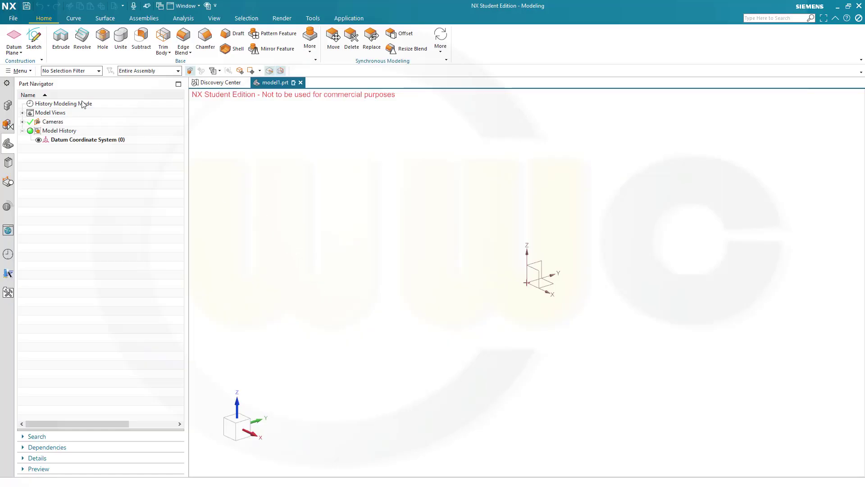
Start a new sketch on the Right datum plane.
left_click(34, 39)
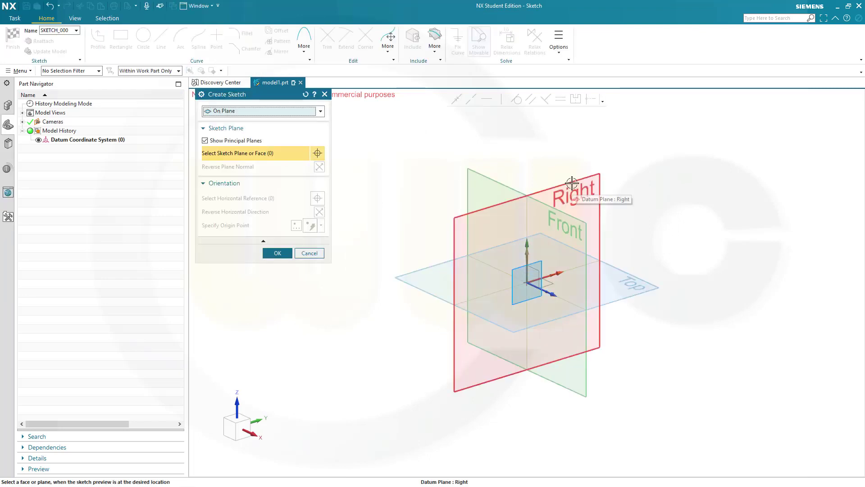
left_click(572, 182)
middle_click(299, 237)
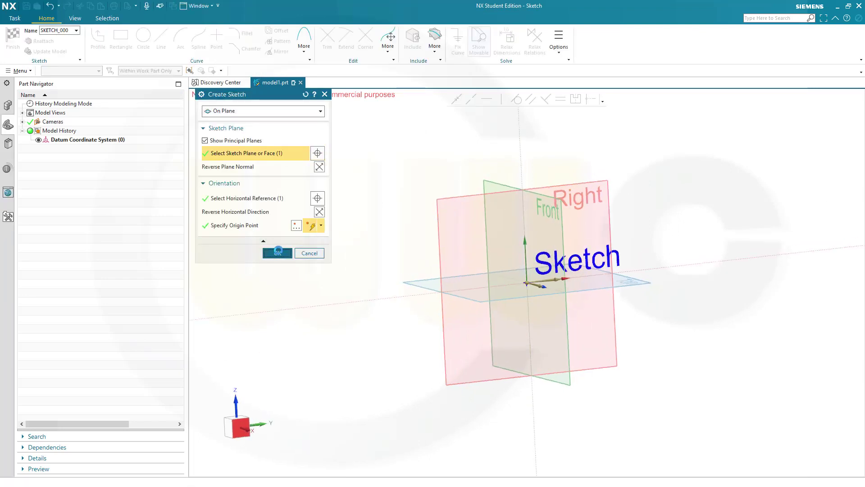
Draw a large rectangle and a smaller rectangle overlapping it on the right.
left_click(121, 38)
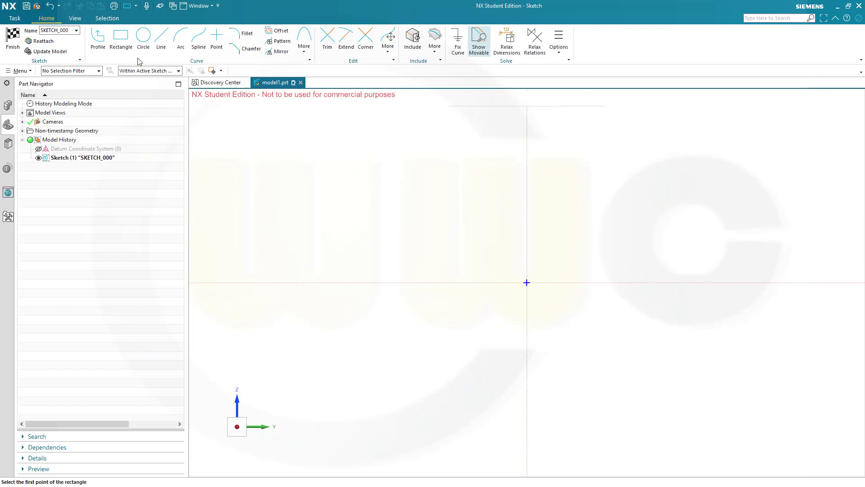
left_click(362, 190)
left_click(651, 373)
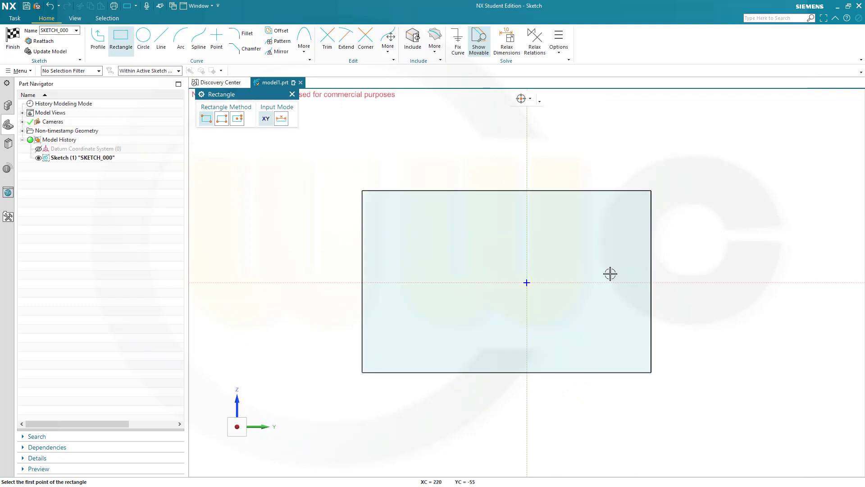
left_click(574, 249)
left_click(797, 330)
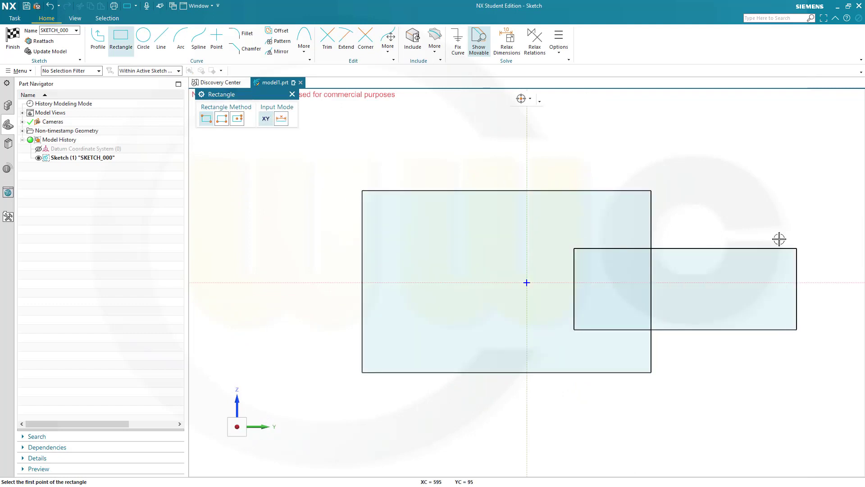
middle_click(768, 223)
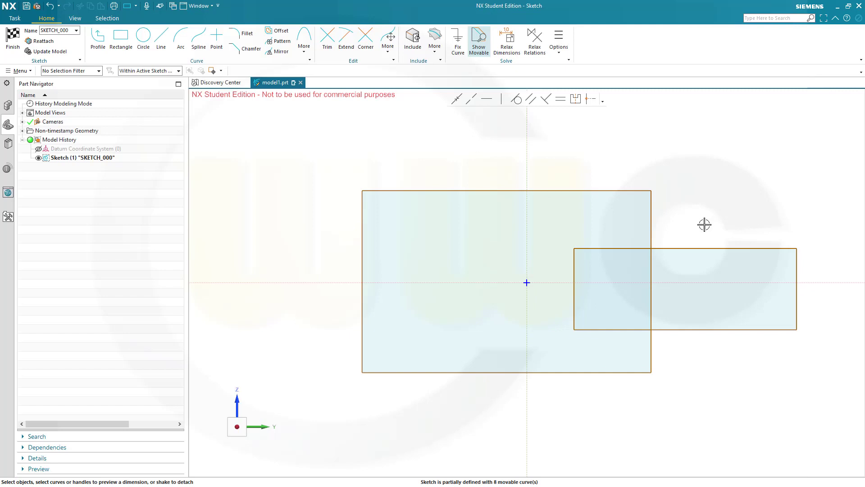
Make both rectangles' top and bottom edges symmetric about the horizontal sketch axis.
left_click(691, 248)
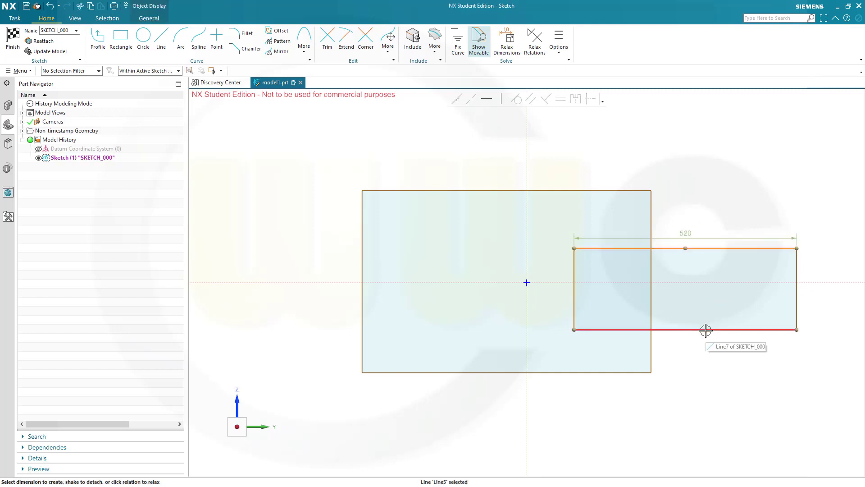
left_click(705, 331)
left_click(686, 282)
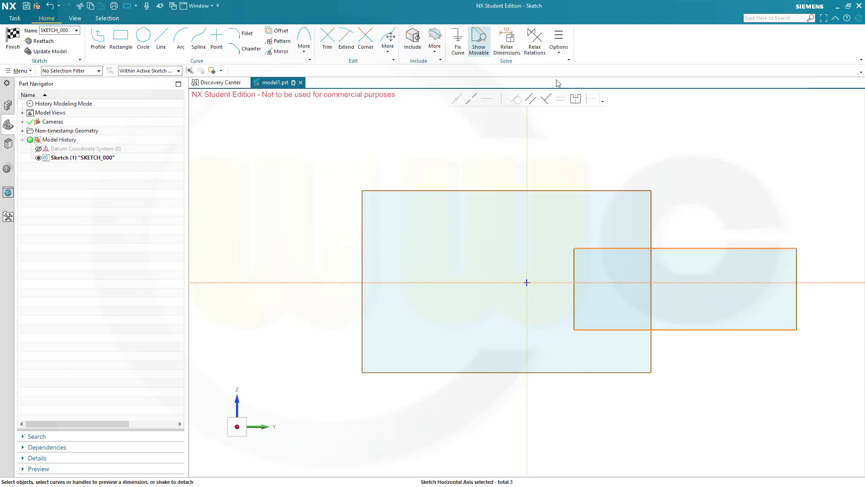
left_click(576, 99)
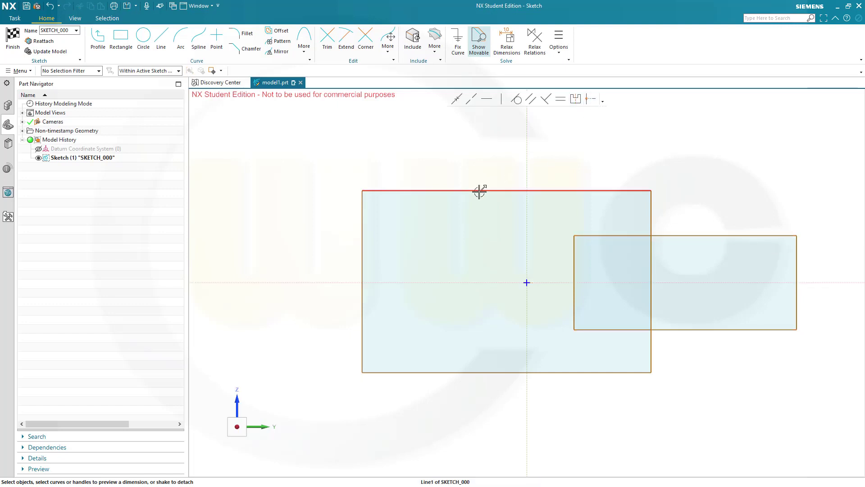
left_click(479, 191)
left_click(455, 372)
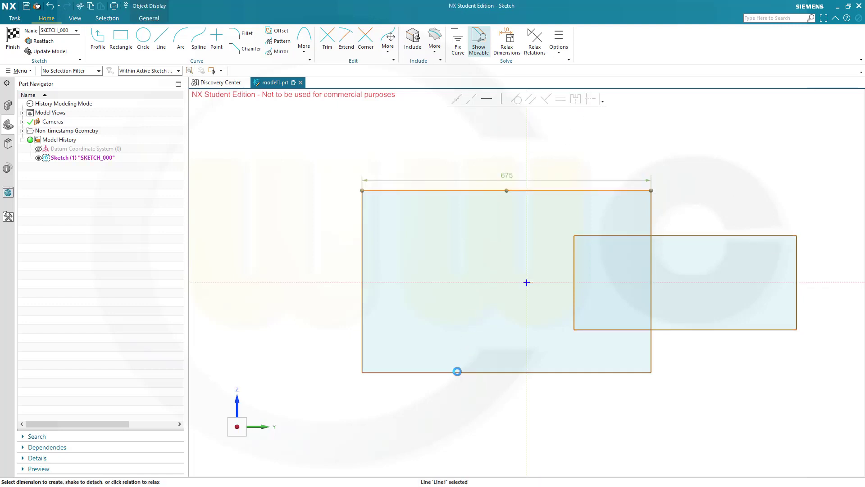
left_click(429, 282)
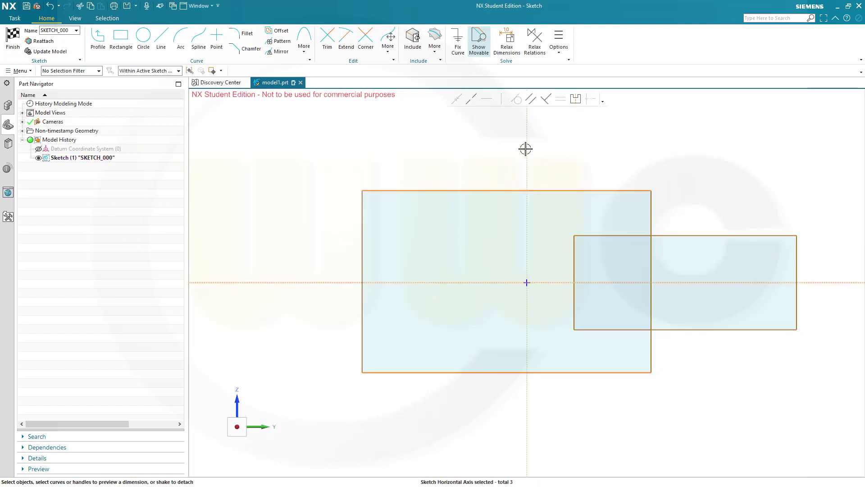
left_click(576, 99)
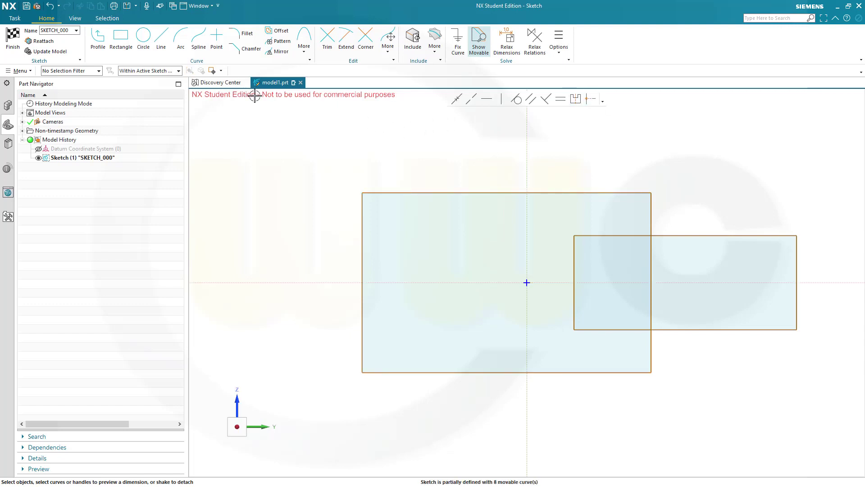
Dimension the overall width to 80 and scale the whole sketch to match.
left_click(363, 229)
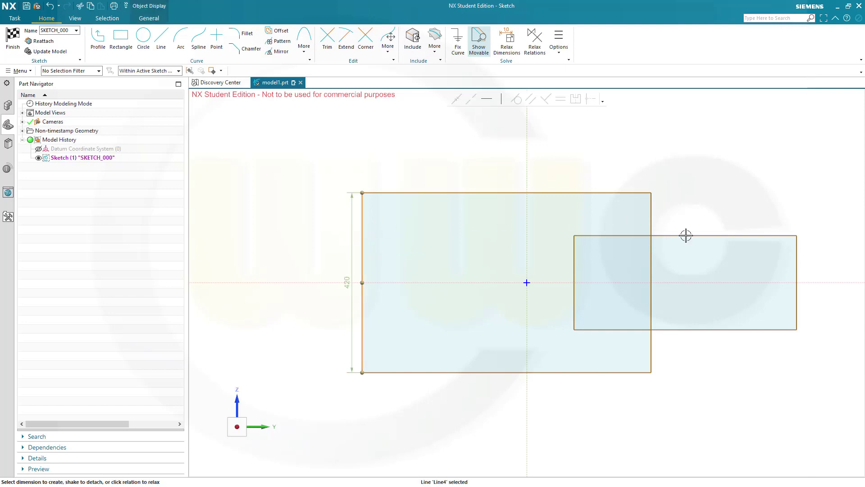
left_click(796, 267)
left_click_drag(584, 268, 564, 154)
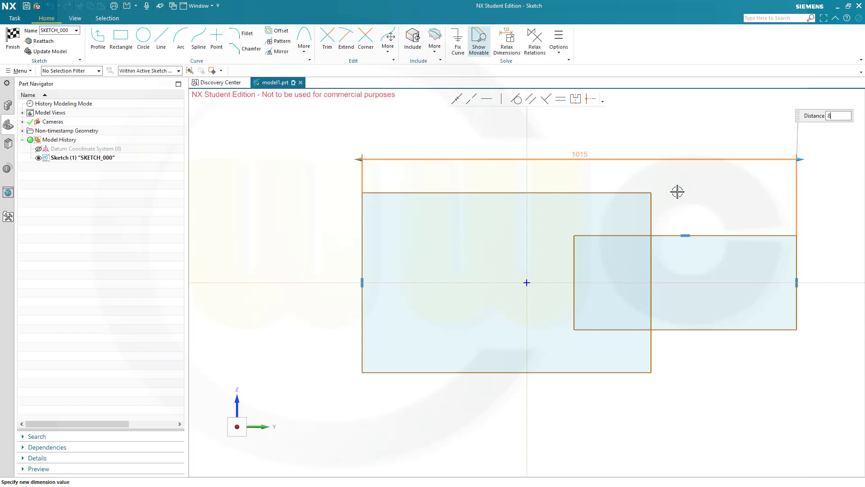
key("Return")
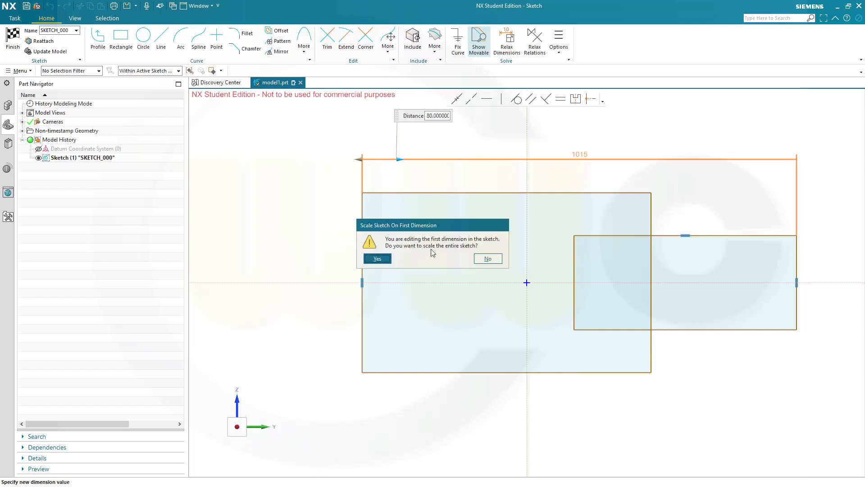
left_click(378, 259)
scroll(537, 284, "up", 9)
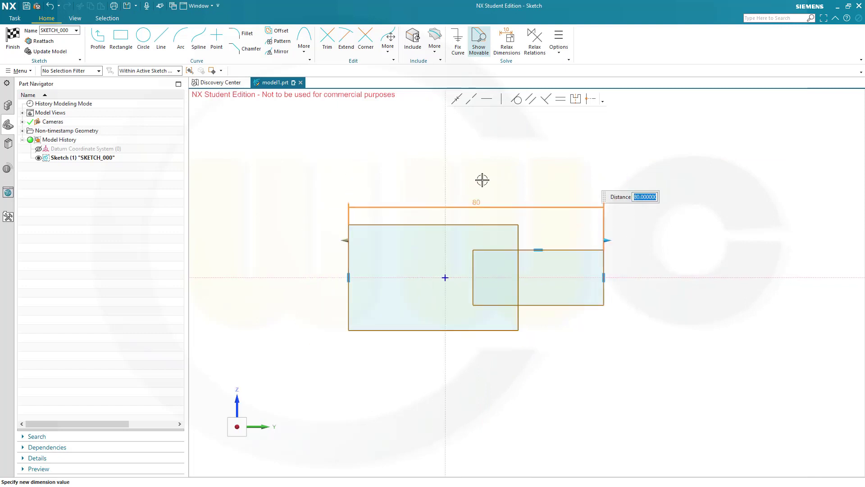
Add a 45 span between the right edges and a 17.5 left-edge offset from the vertical axis.
left_click(534, 230)
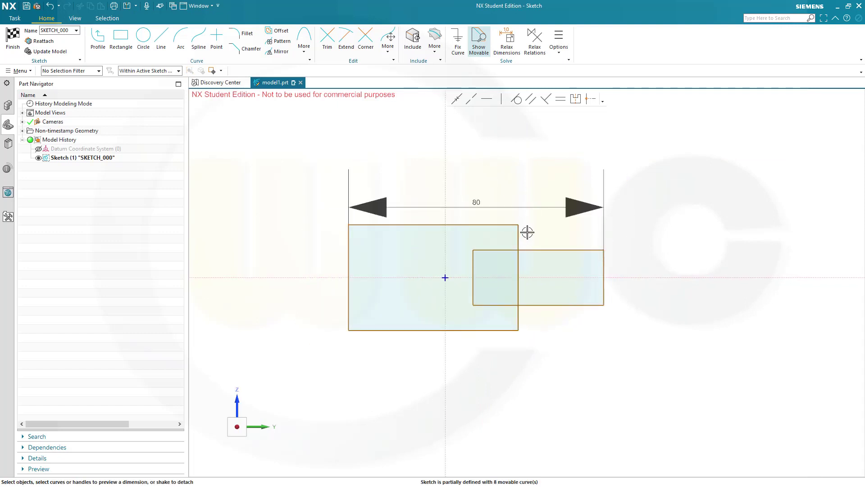
scroll(550, 237, "down", 2)
scroll(530, 233, "up", 5)
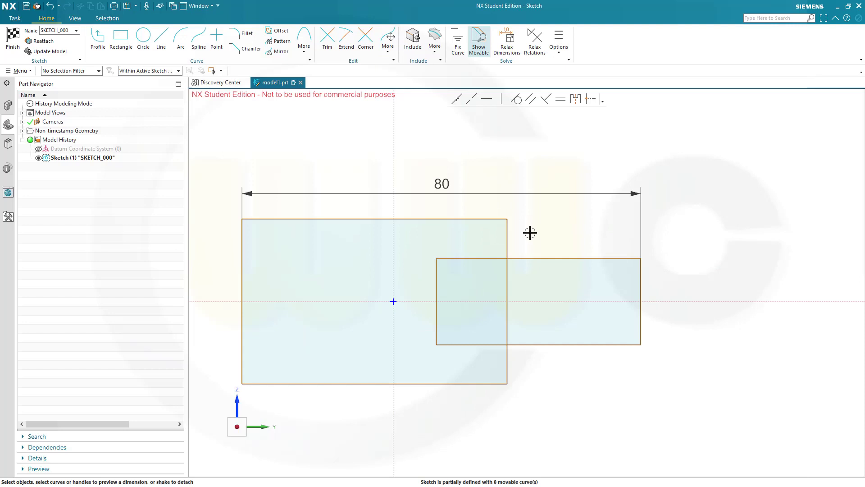
left_click(508, 236)
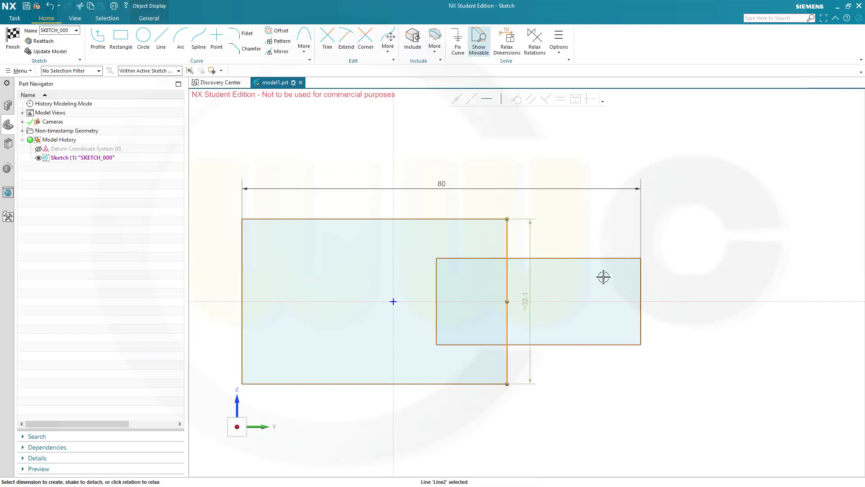
left_click(641, 286)
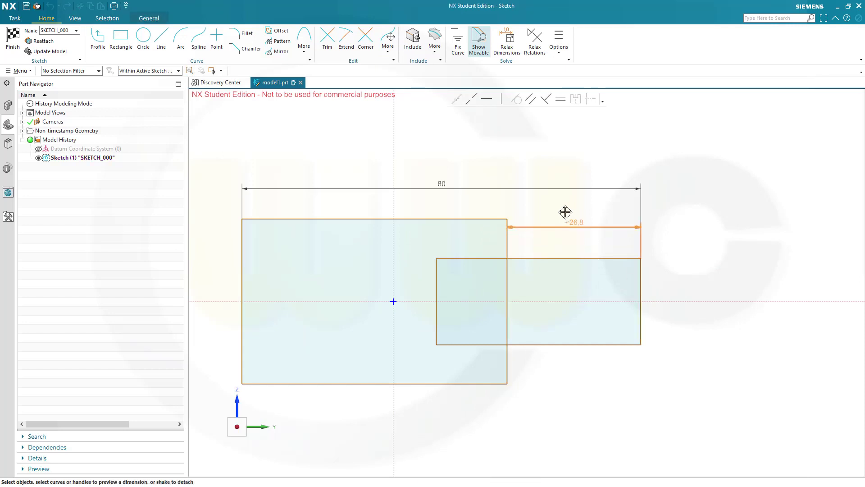
left_click(564, 198)
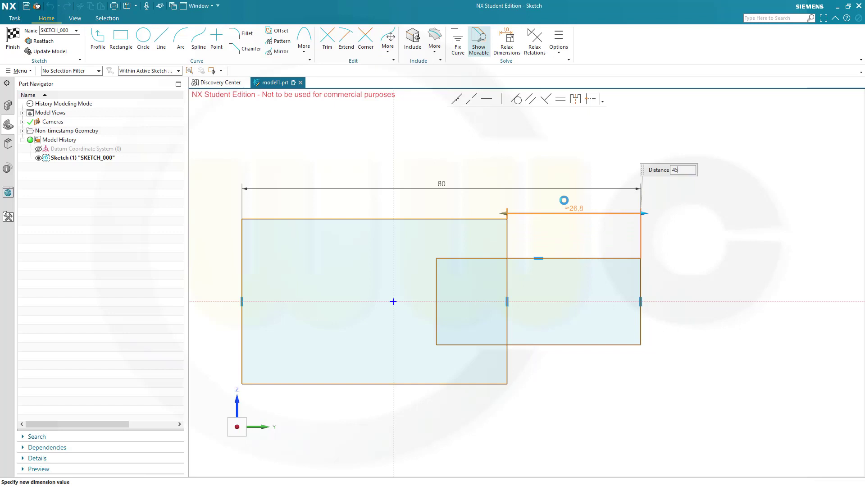
key("Return")
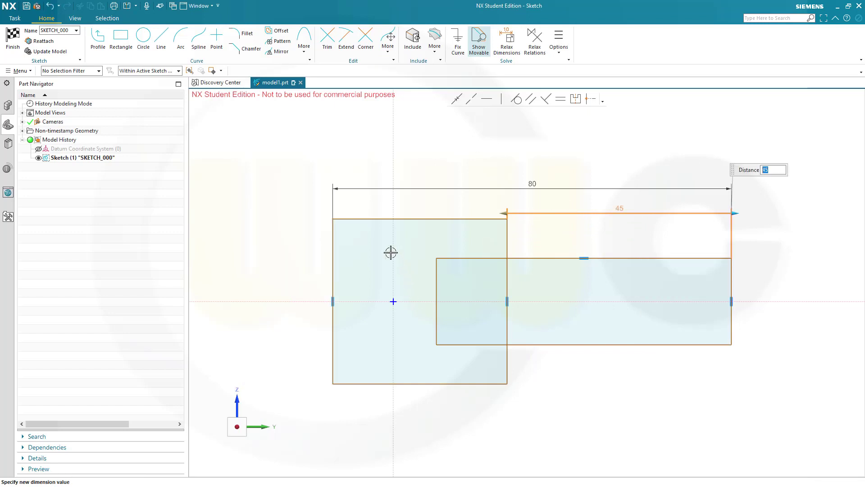
left_click(310, 247)
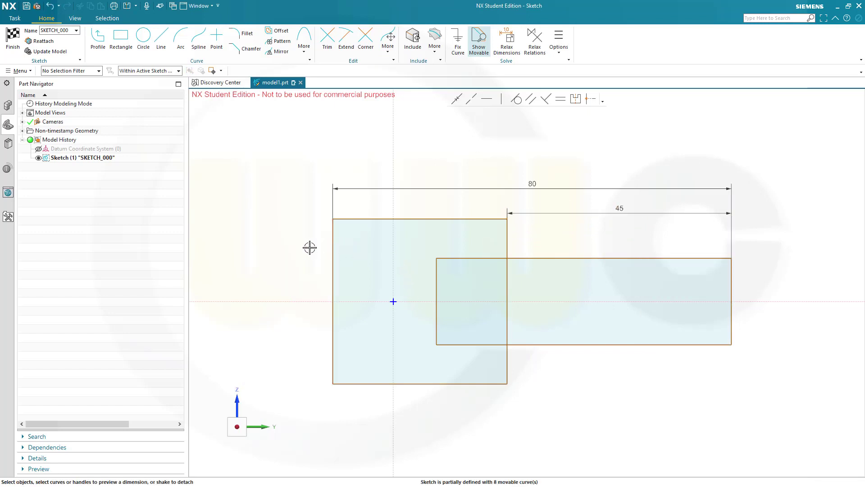
left_click(332, 246)
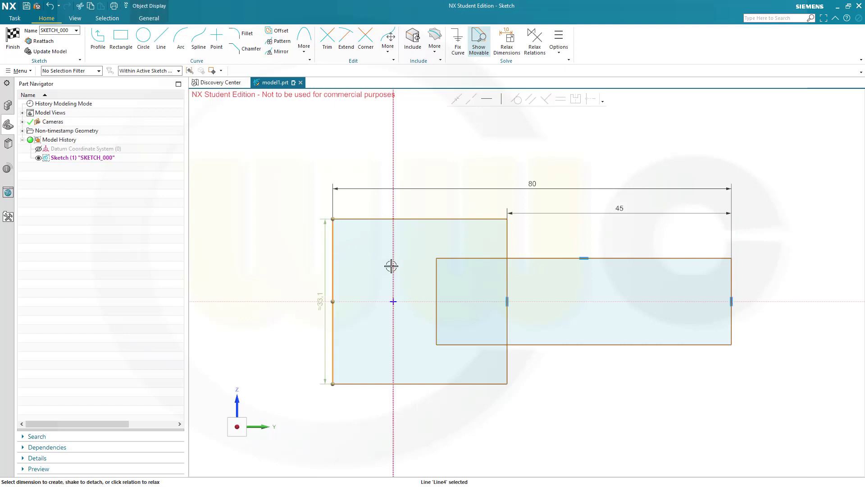
left_click(392, 267)
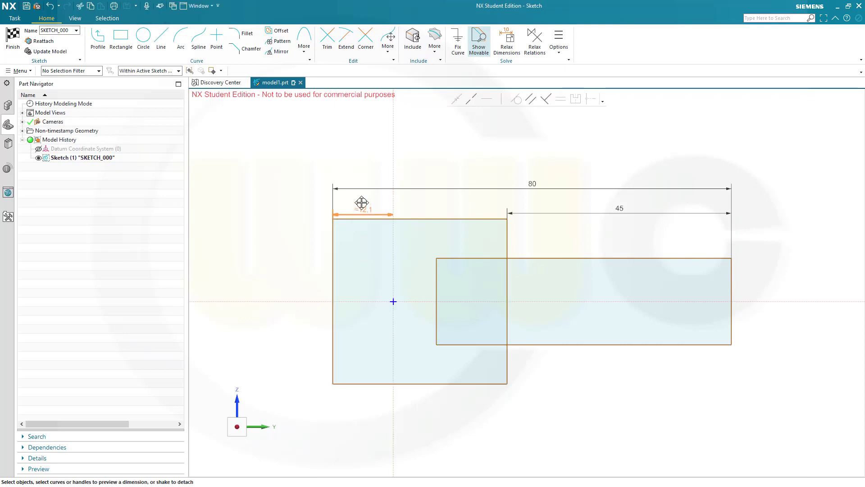
left_click(363, 201)
type("17")
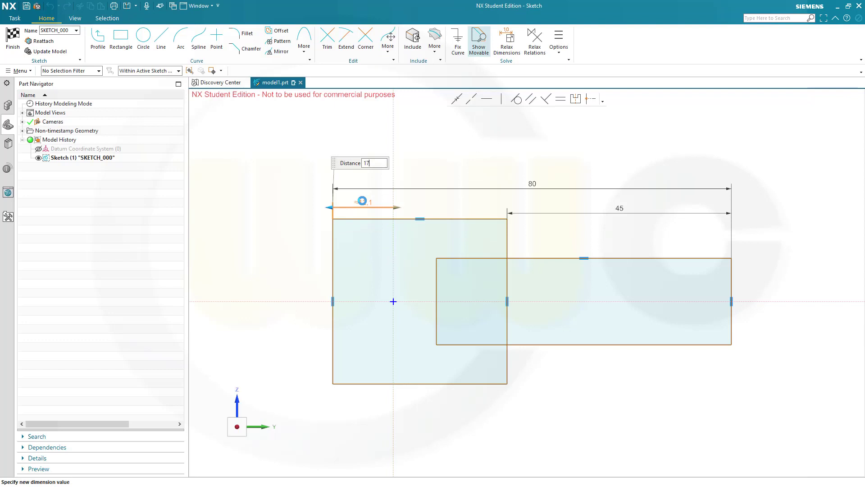
type(".5")
key("Return")
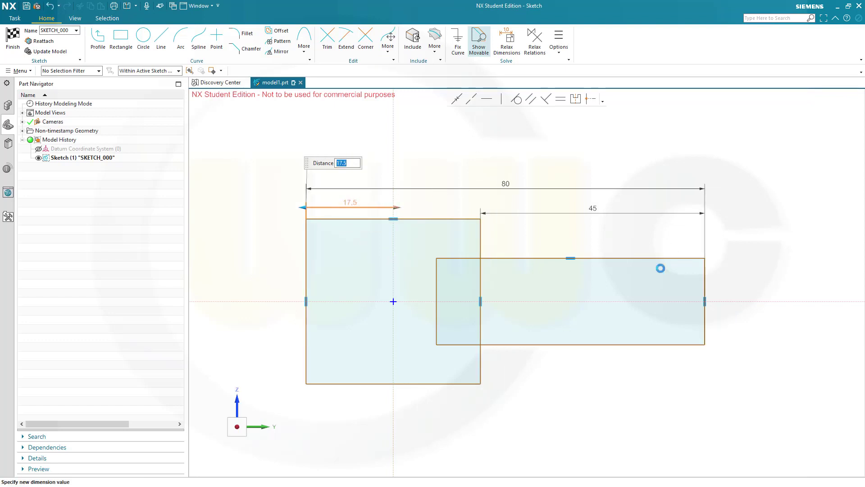
Dimension the right rectangle's height to 20 and the left rectangle's height to 80.
left_click(643, 257)
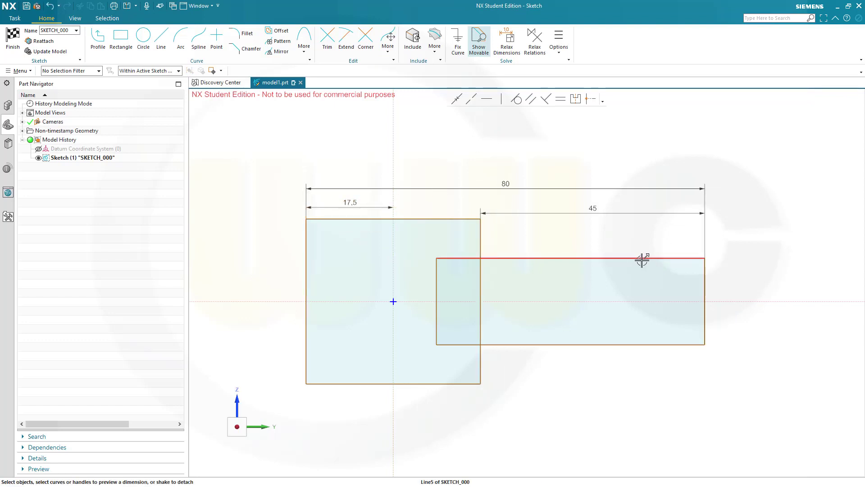
left_click(634, 344)
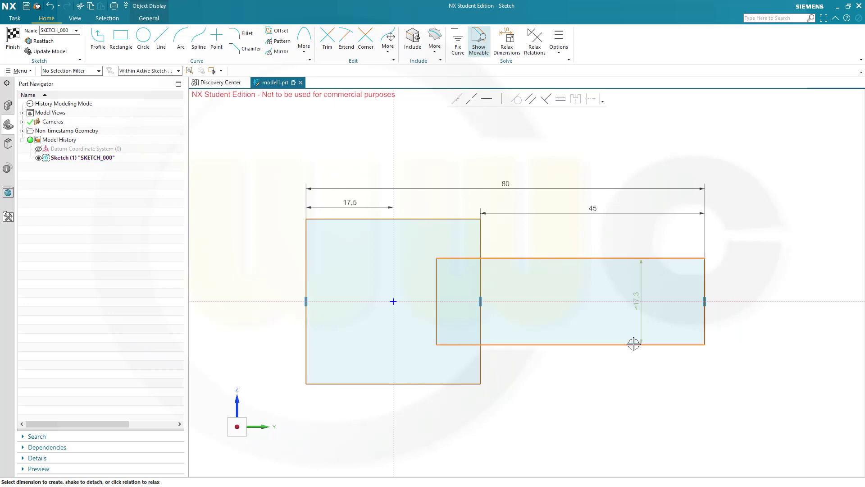
left_click(717, 296)
type("20")
key("Return")
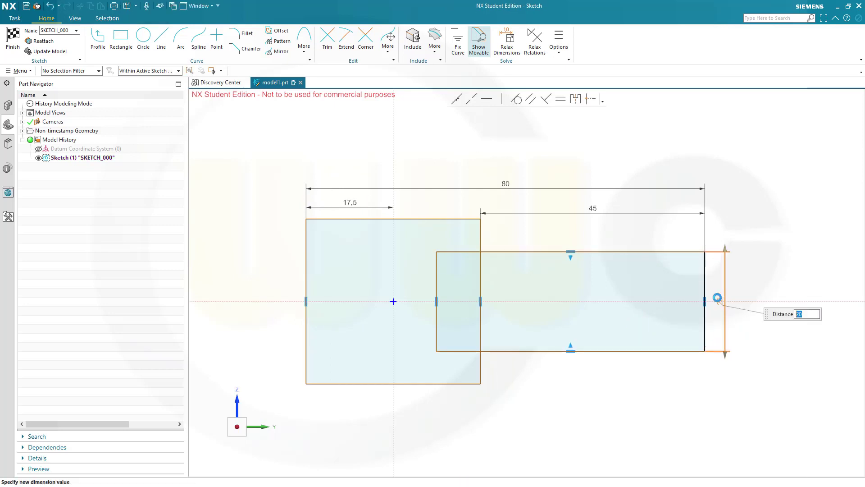
left_click(360, 219)
left_click(364, 383)
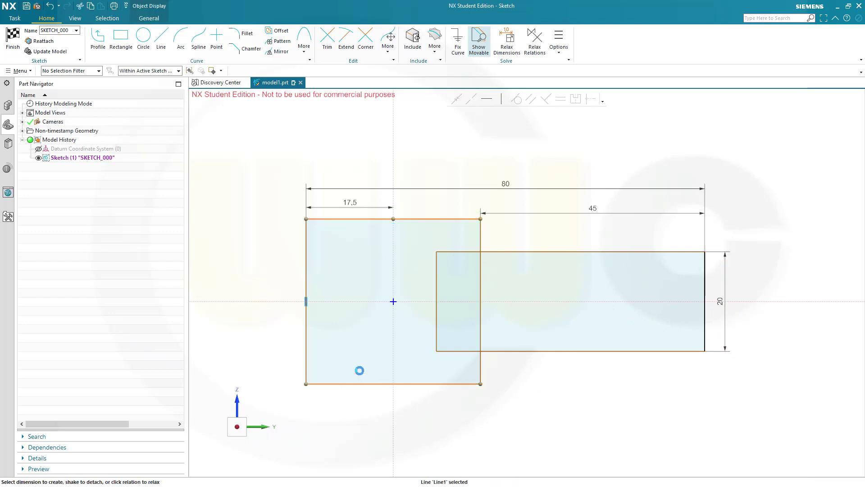
left_click_drag(363, 303, 261, 296)
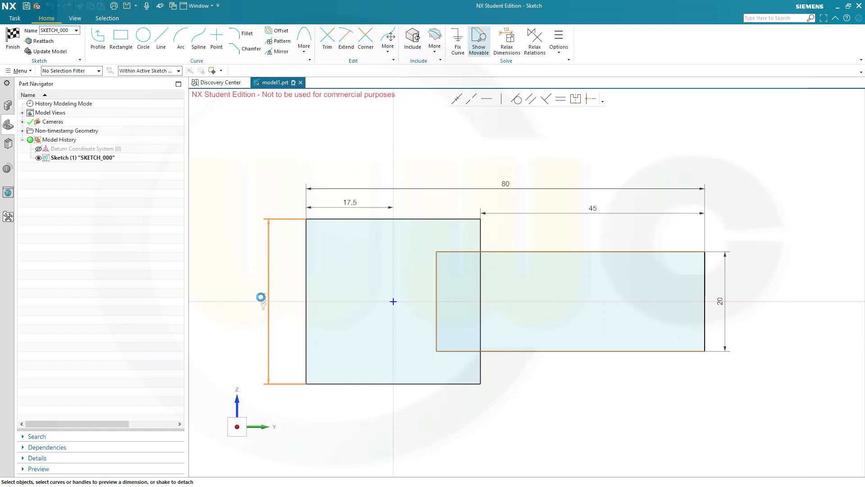
left_click(260, 297)
type("80")
key("Return")
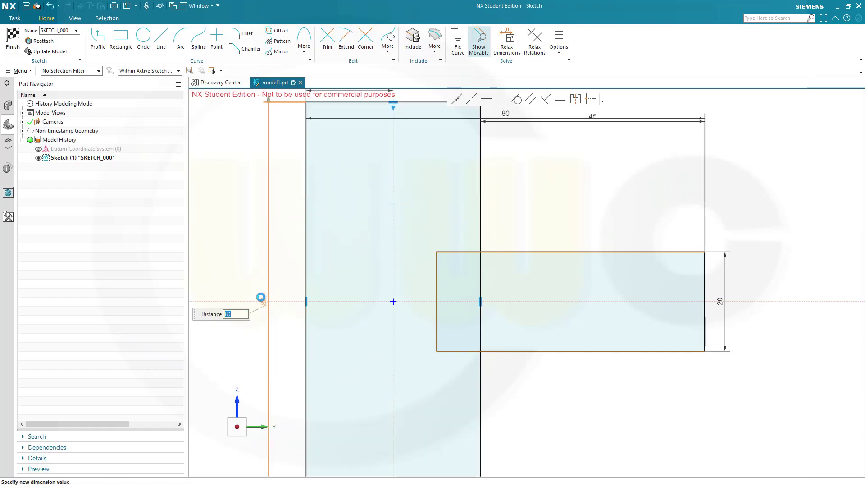
Trim the overlapping inner lines so the two rectangles form one stepped profile.
key("Escape")
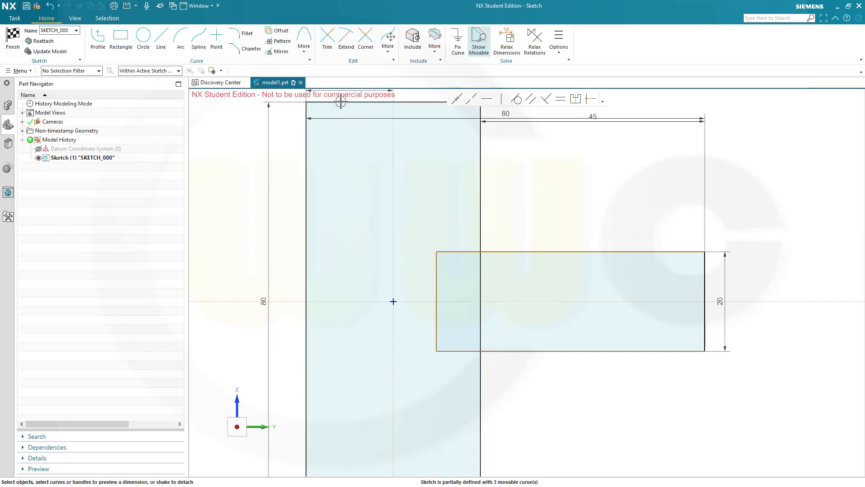
left_click(329, 43)
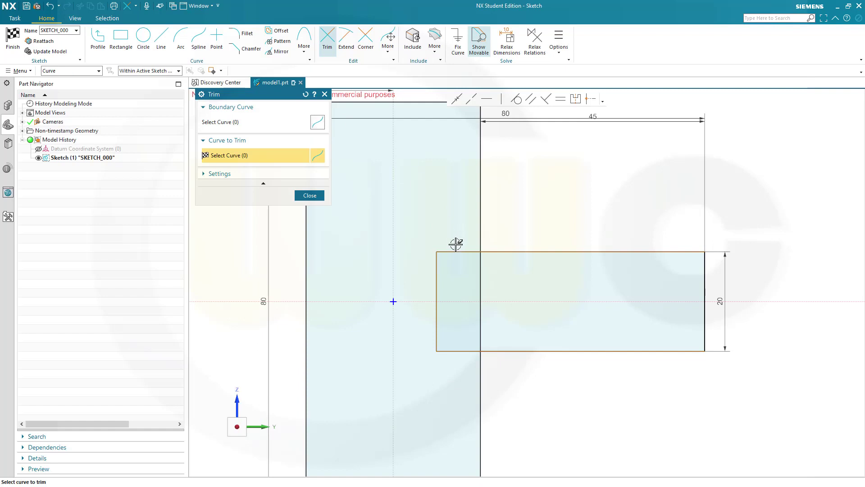
mouse_move(455, 237)
left_mouse_down()
mouse_move(424, 286)
mouse_move(435, 309)
mouse_move(491, 316)
left_mouse_up()
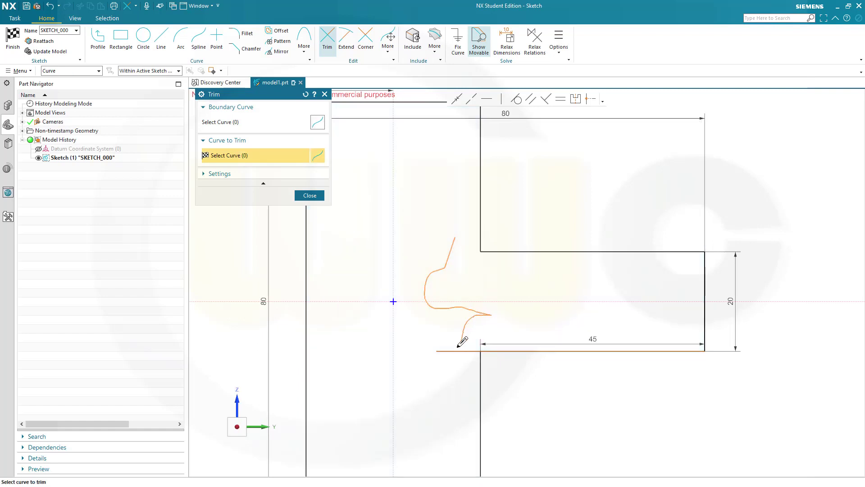
left_click_drag(462, 342, 448, 359)
key("Escape")
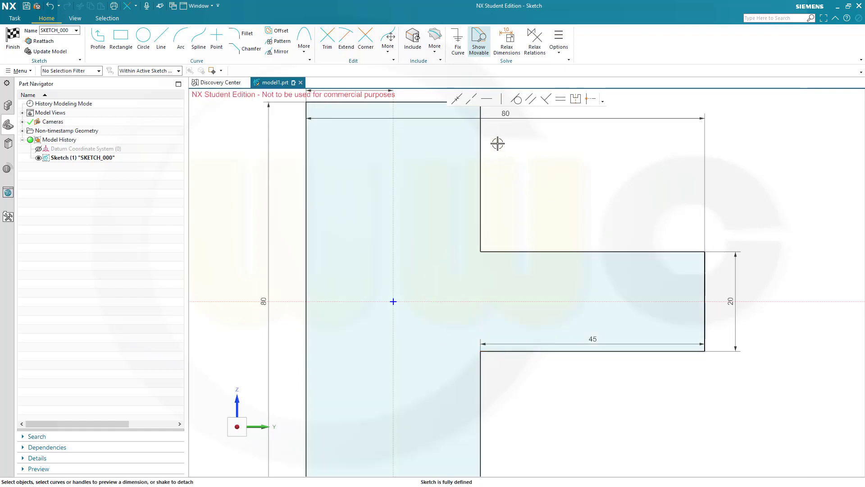
Place a point on the top step edge, dimensioned 15 from the right vertical line.
left_click(216, 36)
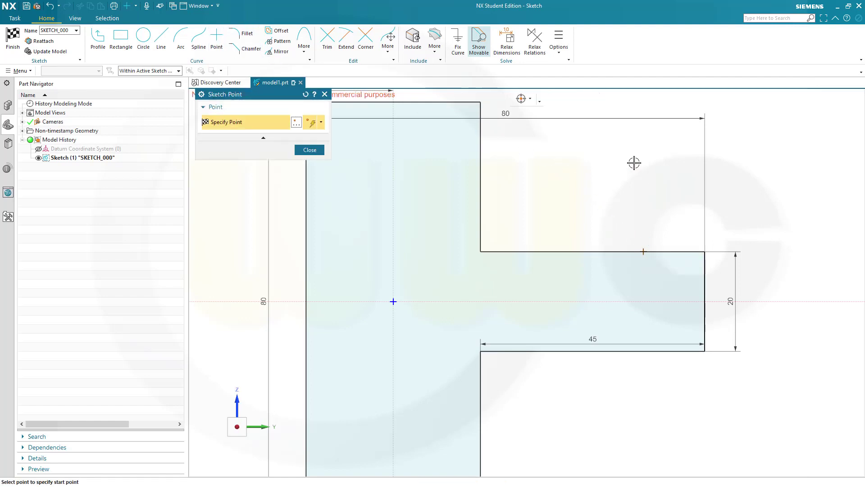
key("Escape")
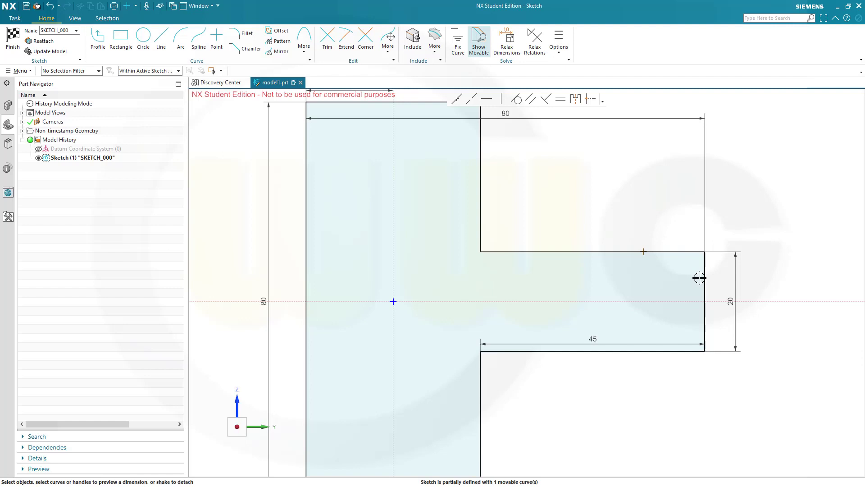
left_click(702, 281)
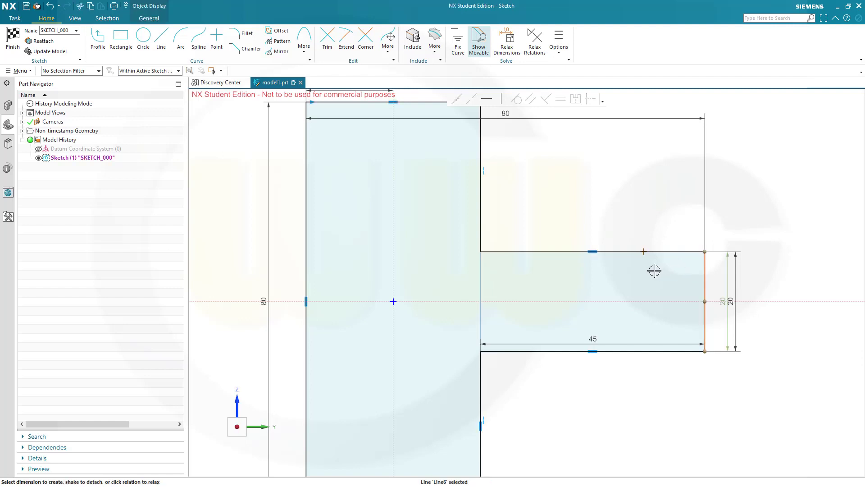
left_click(643, 251)
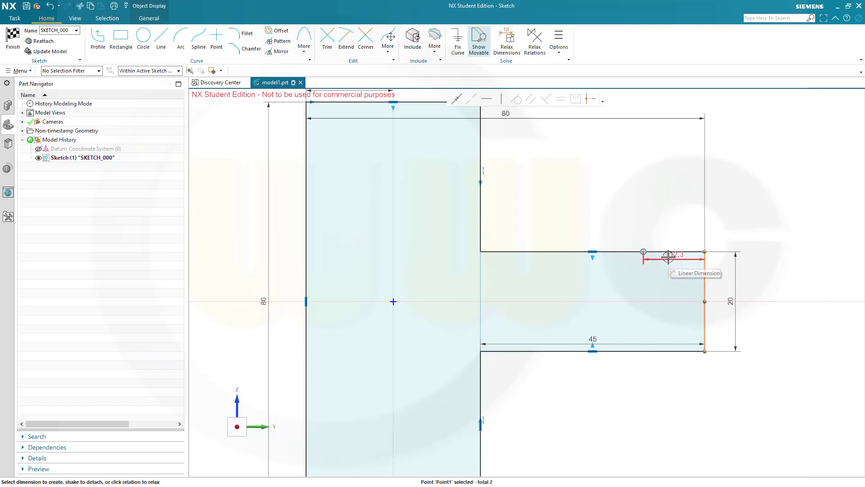
left_click(669, 220)
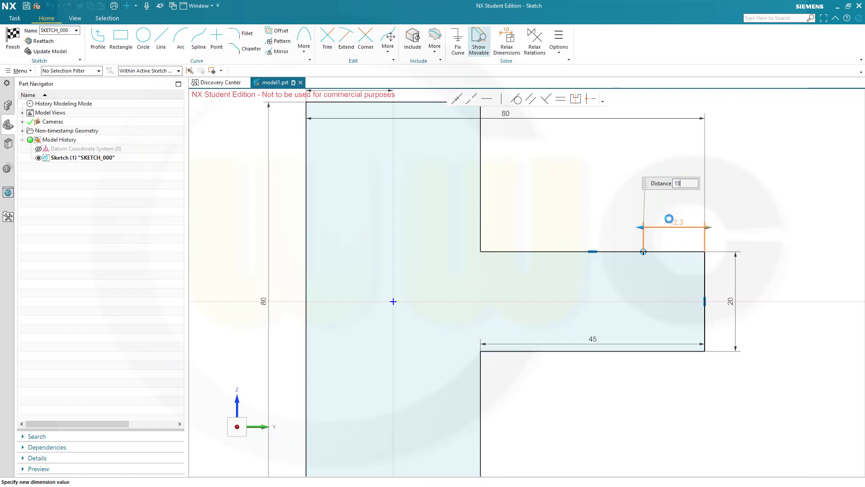
key("Return")
key("Escape")
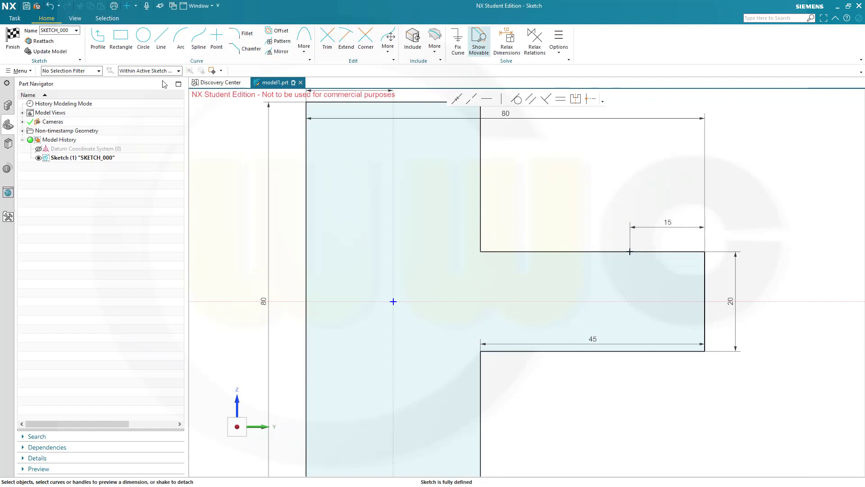
Finish the sketch and extrude it with a Symmetric Value of 80 into a solid.
left_click(13, 36)
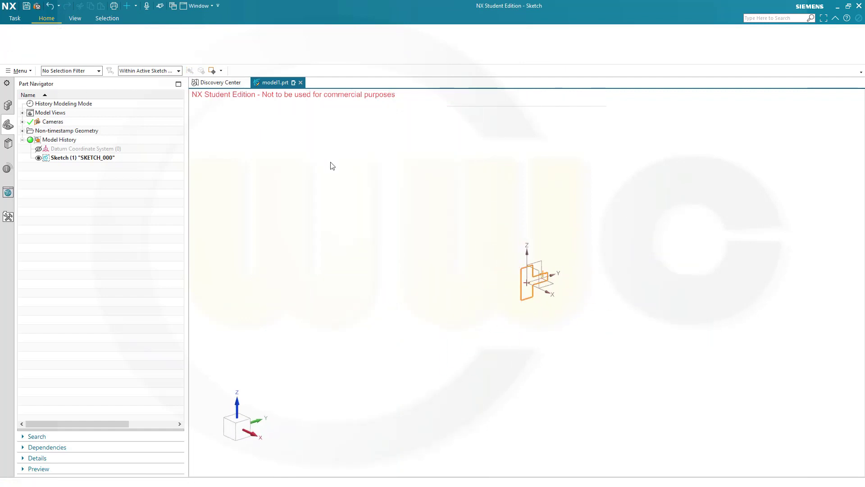
scroll(469, 275, "up", 1)
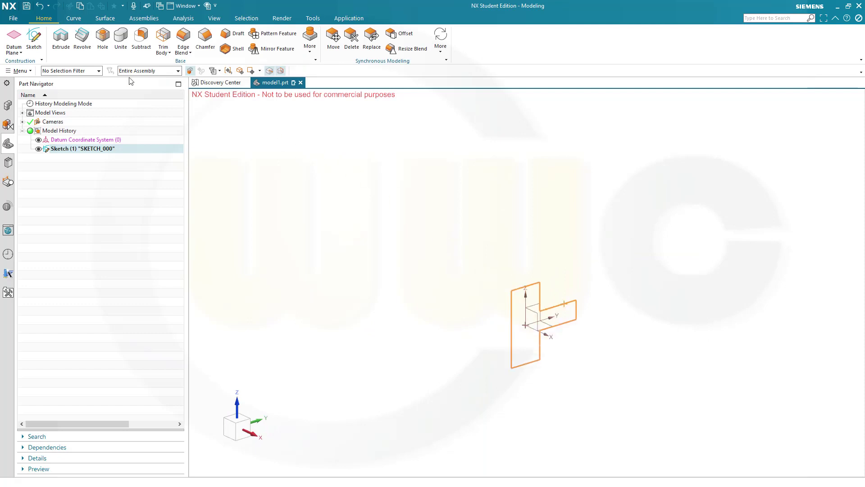
left_click(61, 36)
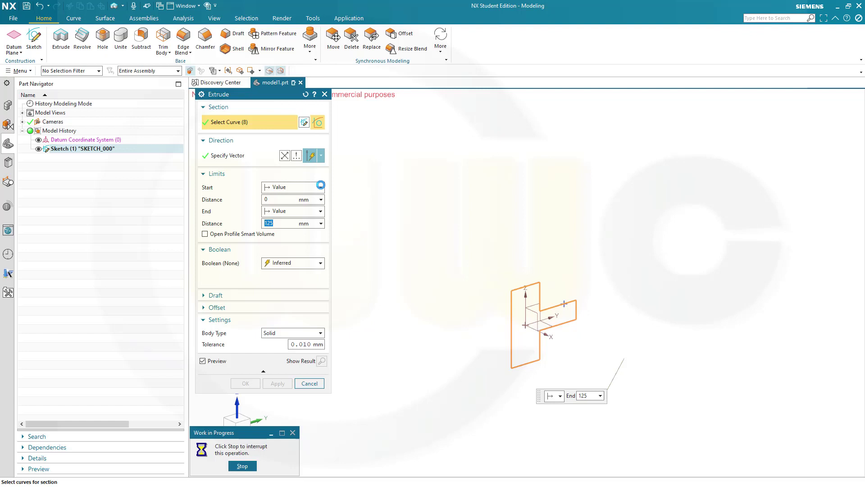
left_click(321, 186)
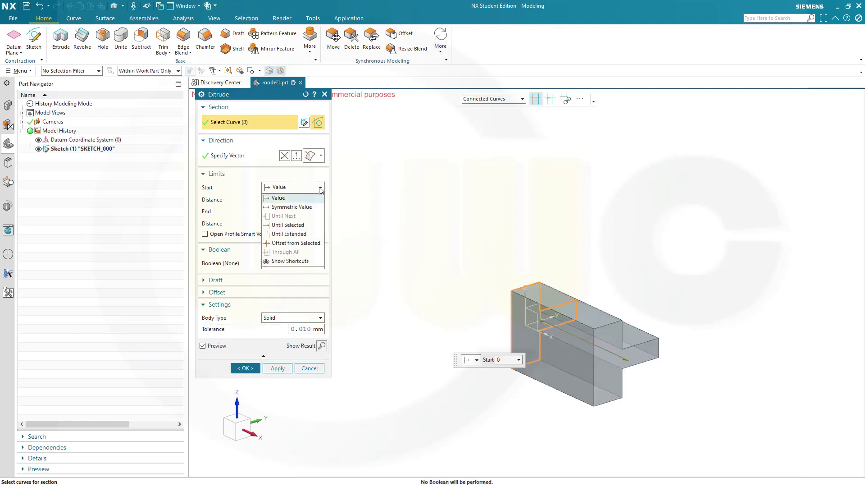
left_click(300, 208)
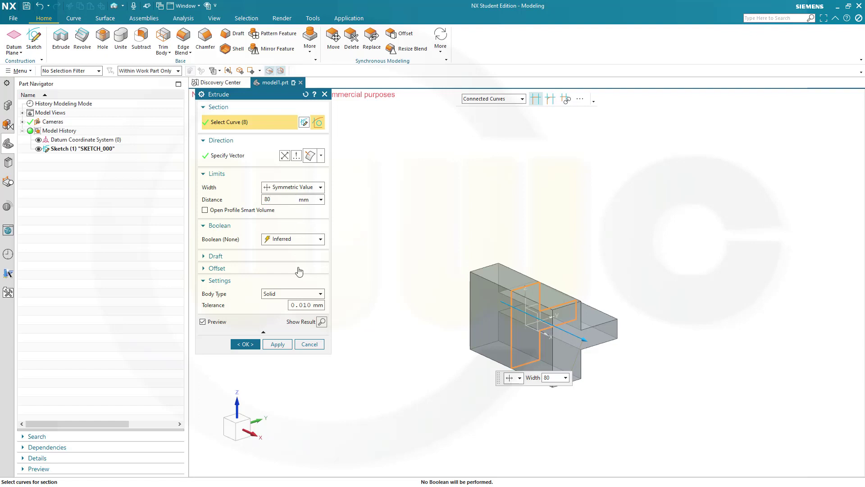
left_click(246, 344)
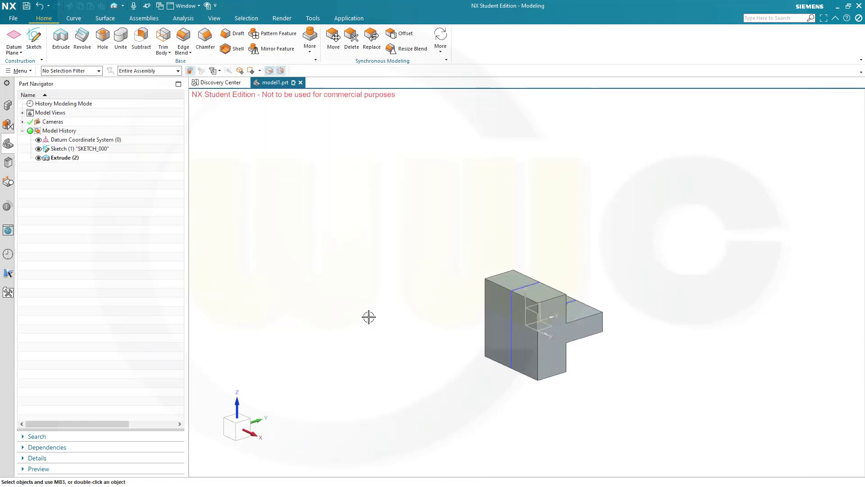
middle_click_drag(436, 314, 366, 306)
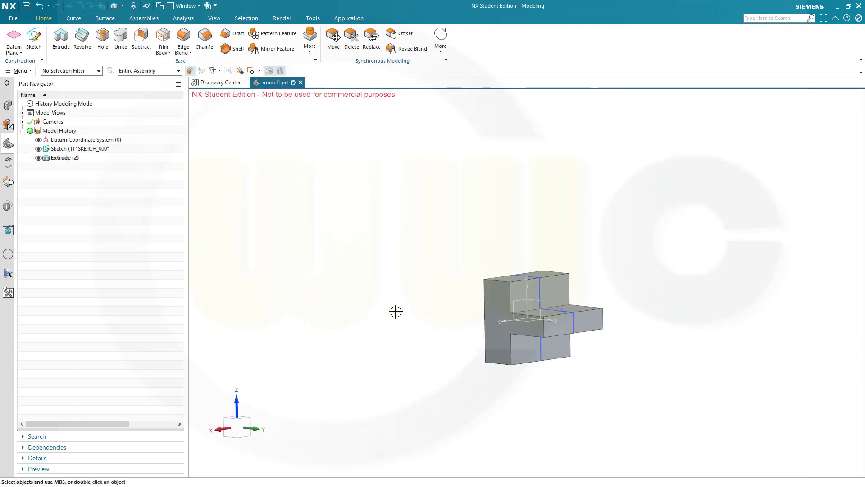
scroll(396, 311, "down", 2)
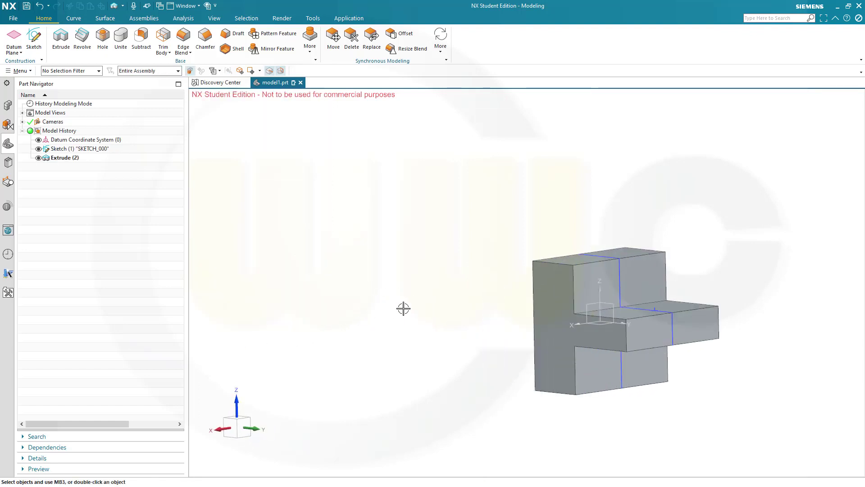
Edge-blend the upper and lower inner step edges of the body.
left_click(191, 71)
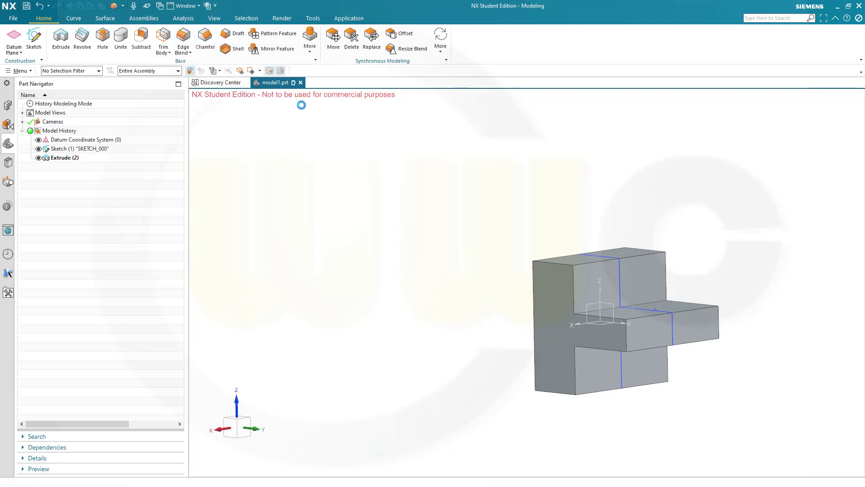
left_click(614, 312)
left_click(588, 341)
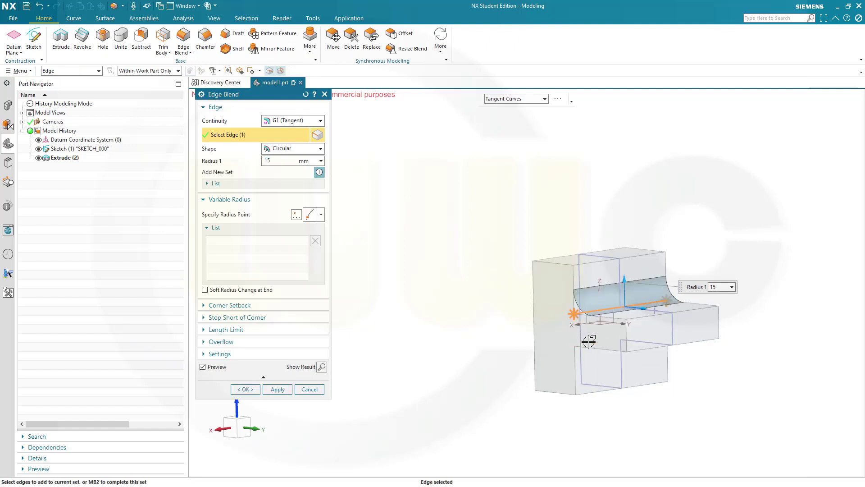
left_click(247, 389)
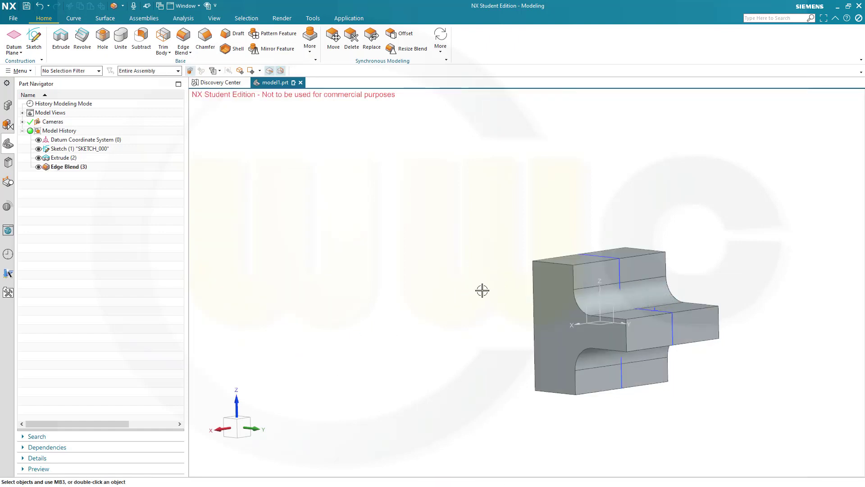
middle_click_drag(539, 234, 562, 248)
middle_click_drag(709, 251, 617, 230)
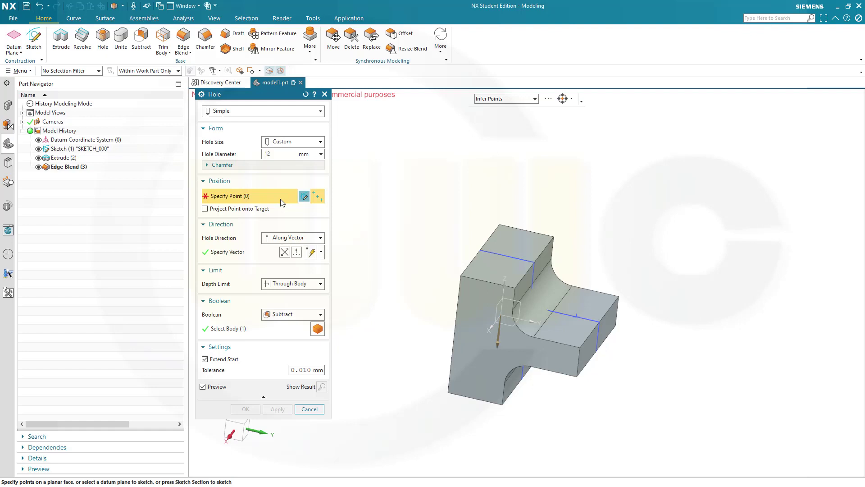
Create a Ø12 Through Body hole at the sketch point, then hide the sketch.
left_click(574, 315)
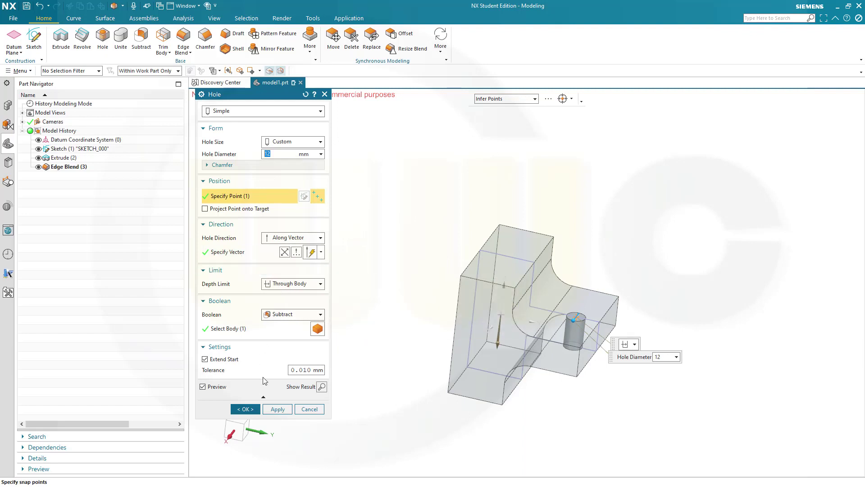
left_click(245, 409)
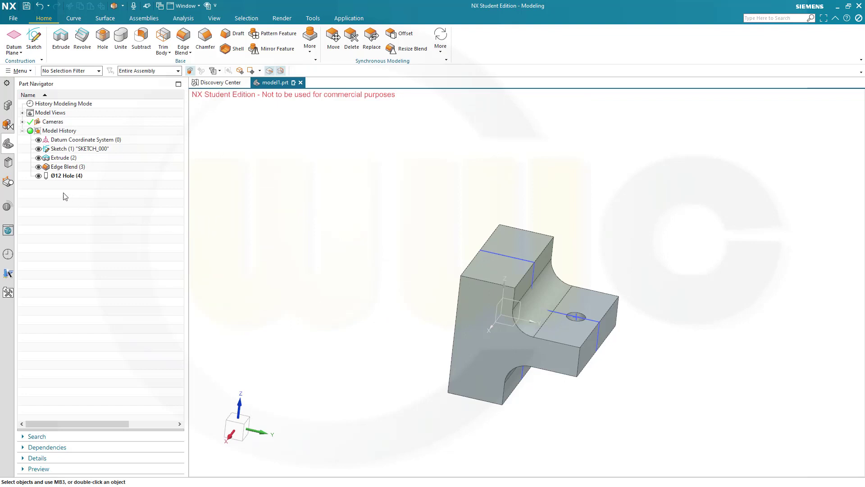
left_click(39, 149)
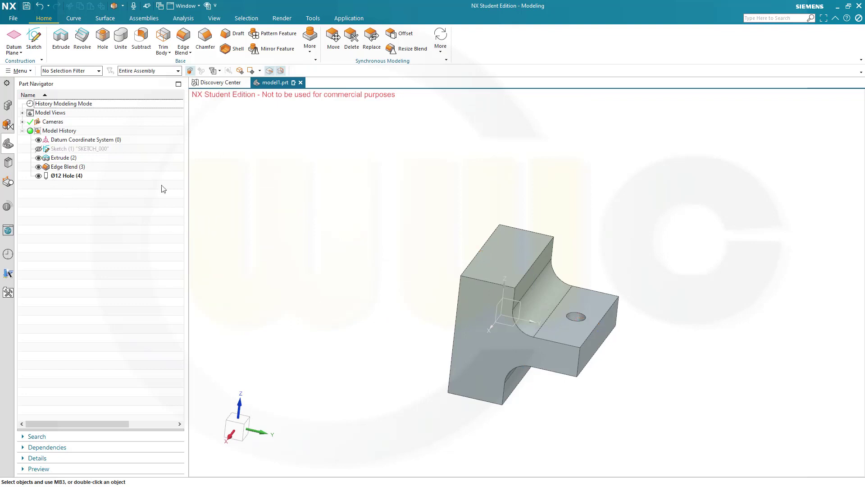
mouse_move(412, 318)
middle_mouse_down()
mouse_move(413, 282)
mouse_move(419, 301)
mouse_move(442, 313)
mouse_move(403, 289)
mouse_move(394, 267)
mouse_move(402, 298)
mouse_move(436, 318)
mouse_move(399, 303)
mouse_move(396, 284)
mouse_move(406, 303)
middle_mouse_up()
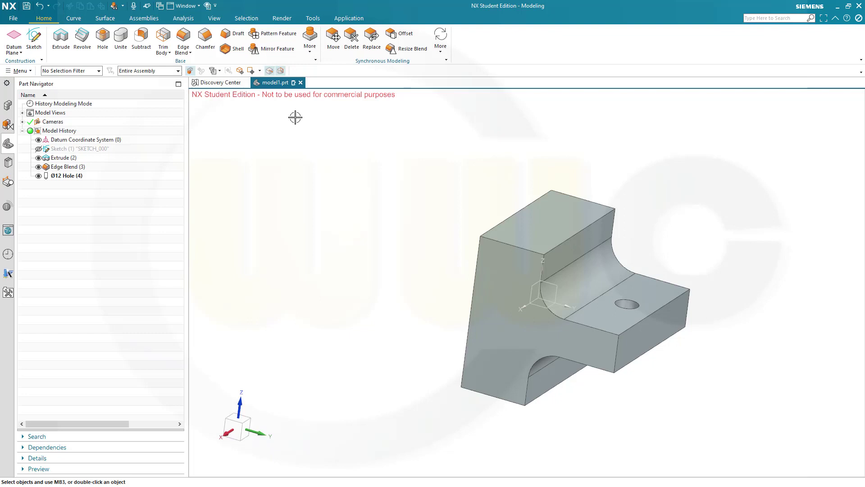
Expand the More gallery in the Home ribbon's Base group.
left_click(314, 55)
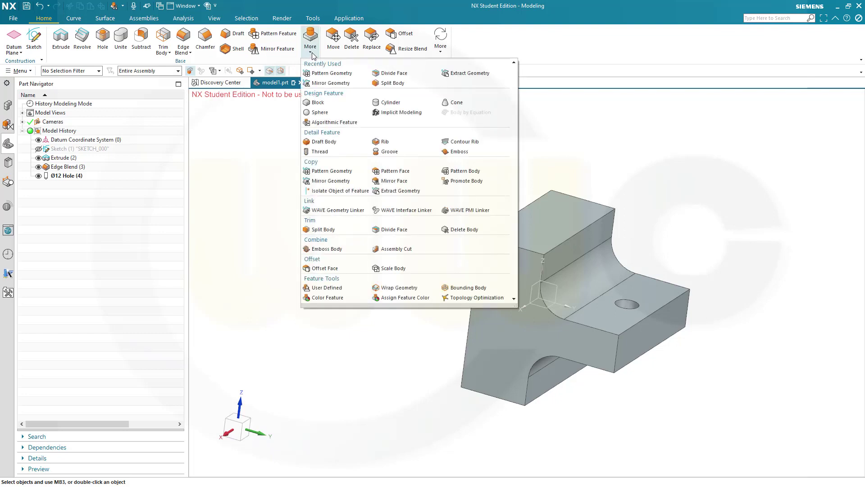
Pattern the solid body circularly about the Z axis, 2 copies spanning 180°.
left_click(337, 75)
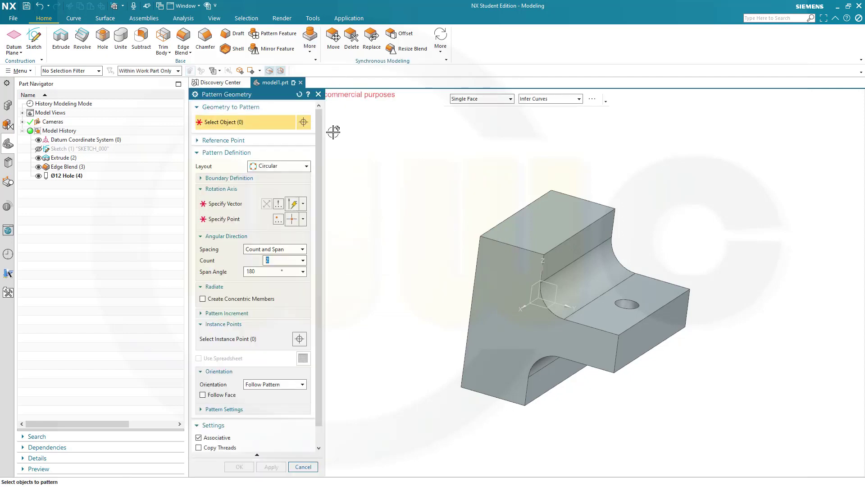
left_click(508, 247)
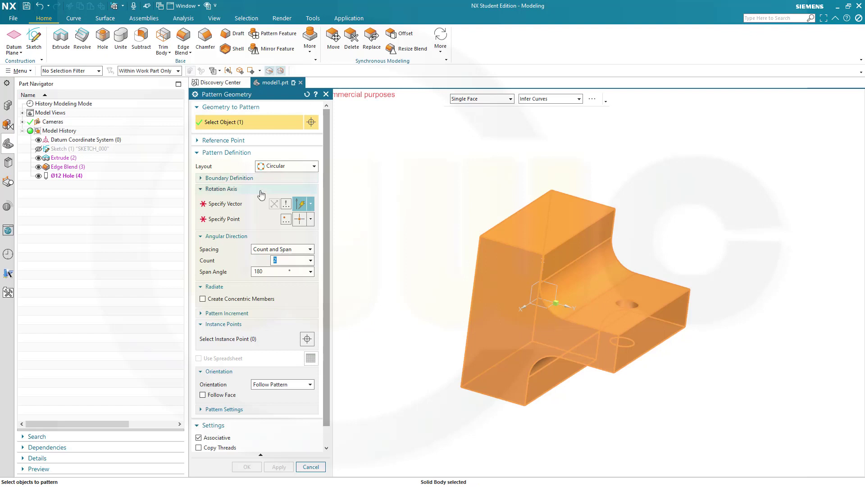
left_click(237, 206)
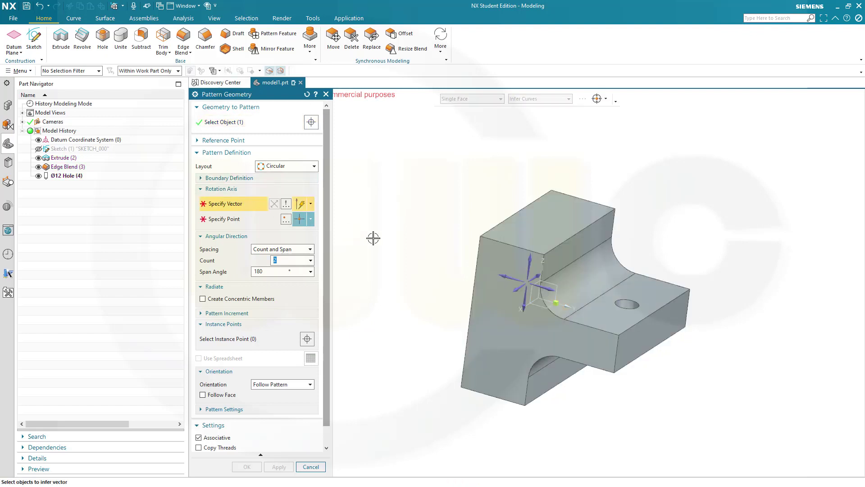
left_click(530, 262)
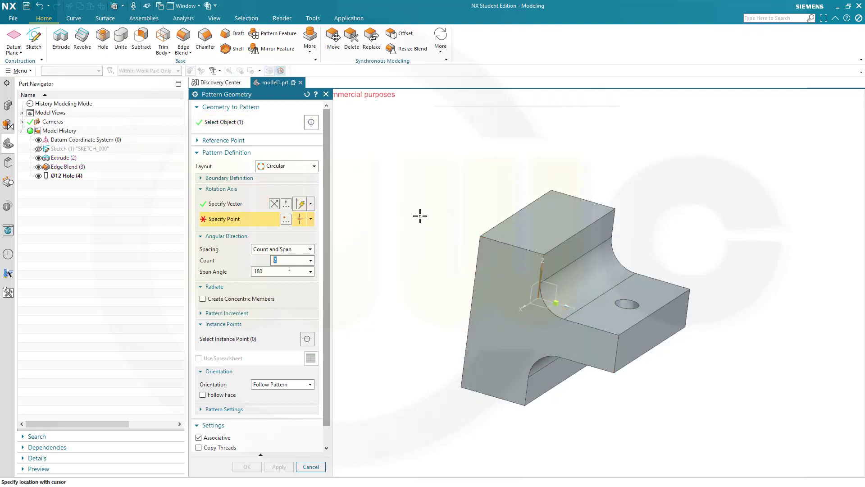
left_click(287, 219)
left_click(272, 263)
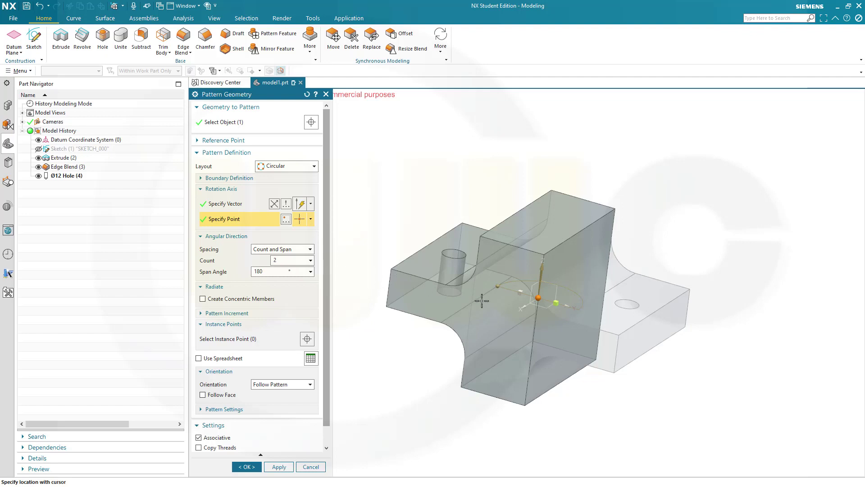
Clock the second pattern instance by a user-defined 90° angle about the Z axis through the origin.
right_click(519, 292)
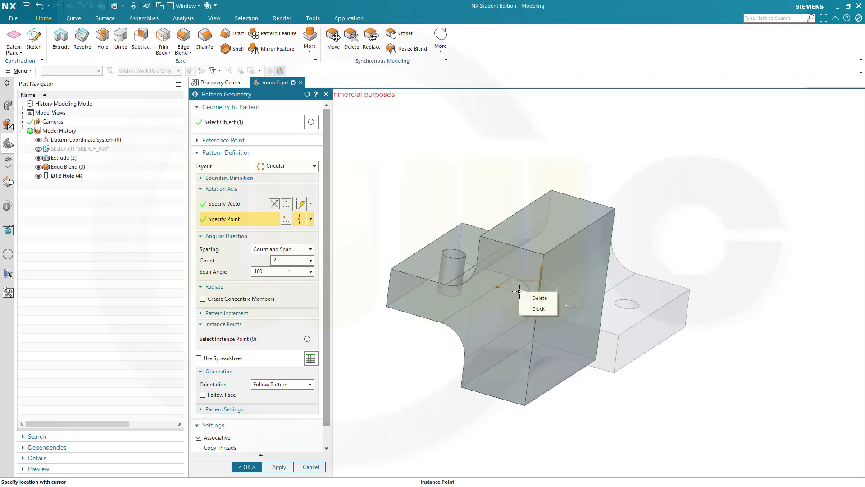
left_click(536, 309)
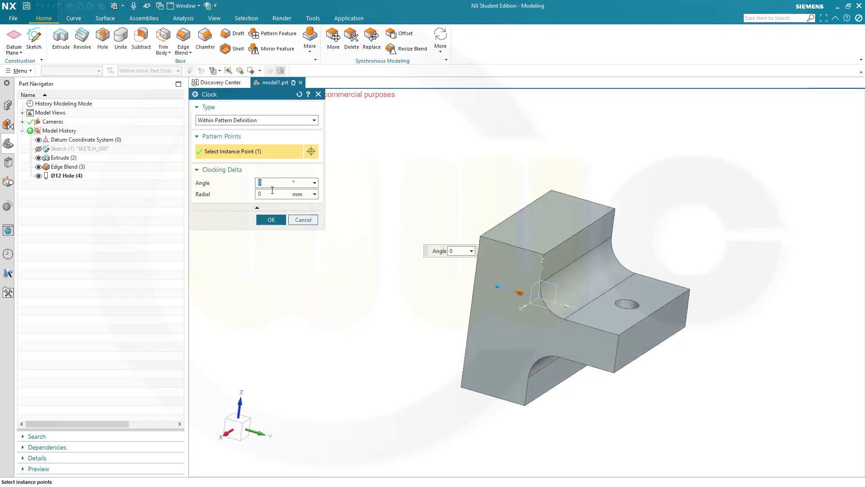
left_click(314, 120)
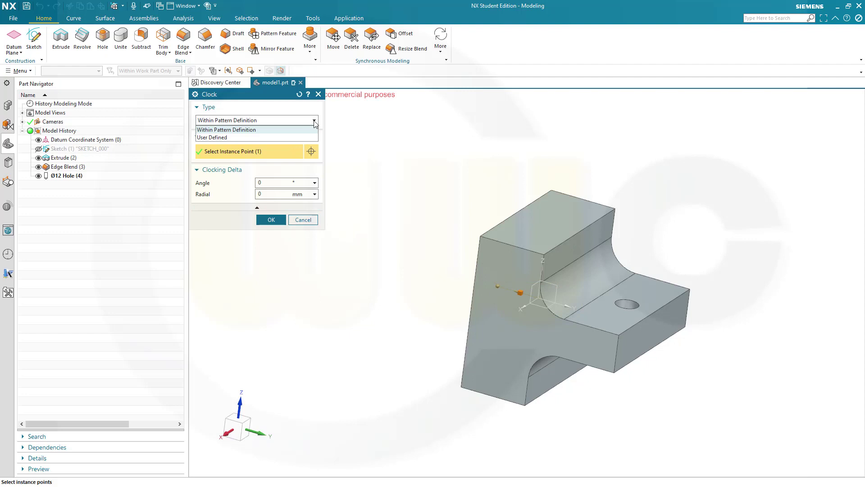
left_click(246, 137)
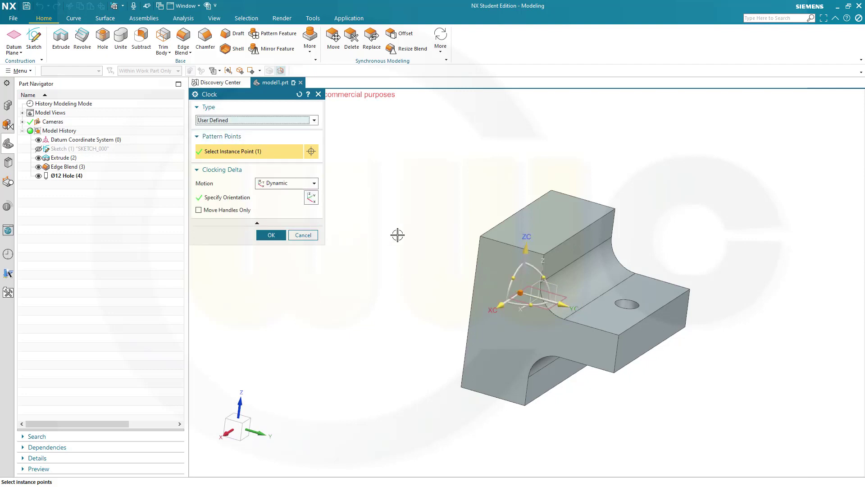
left_click(314, 184)
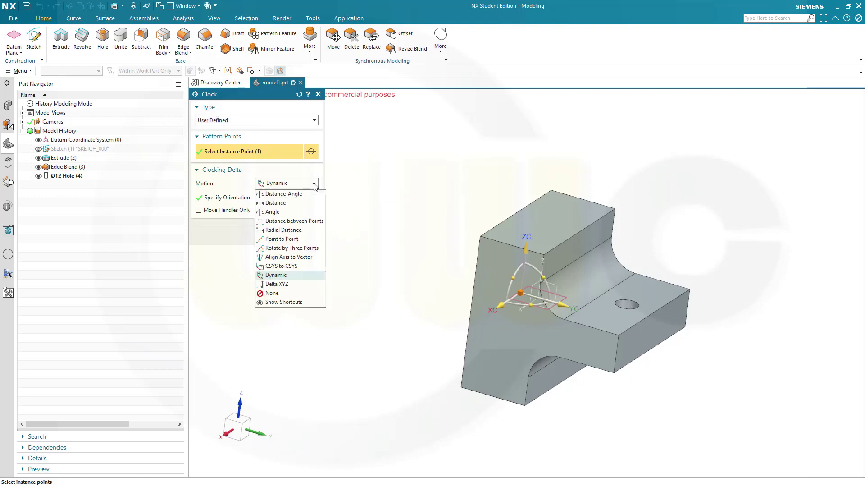
left_click(276, 211)
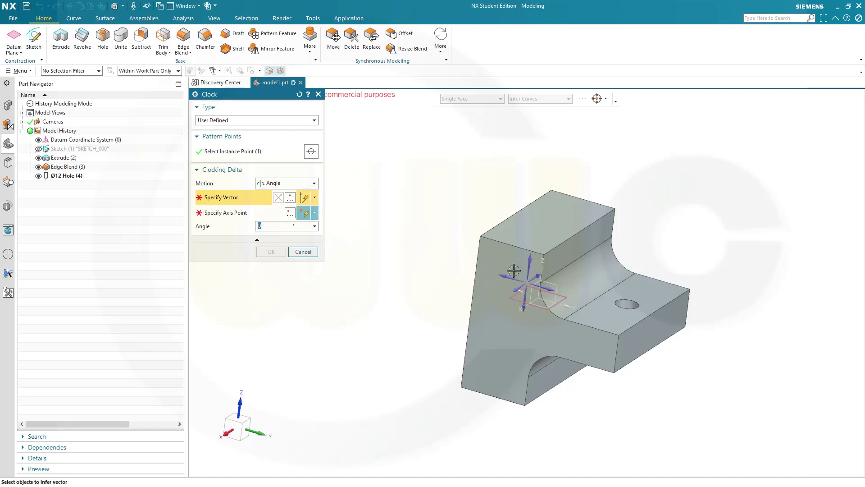
left_click(550, 286)
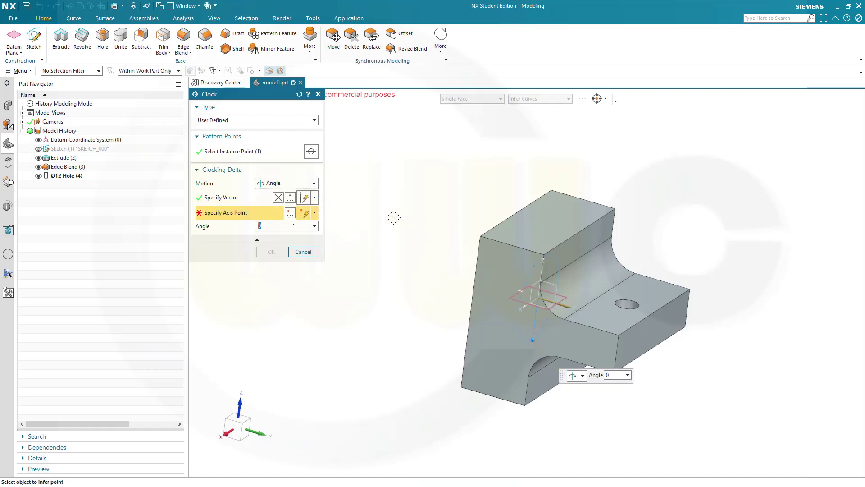
type("90")
left_click(289, 215)
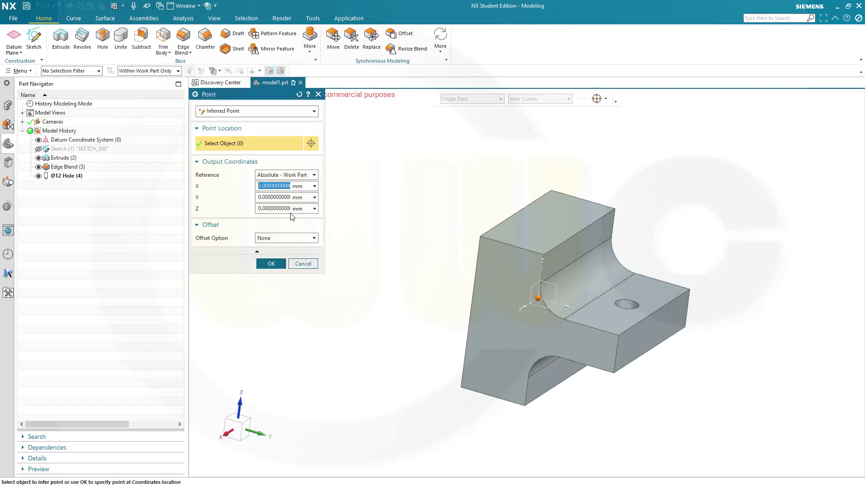
left_click(272, 264)
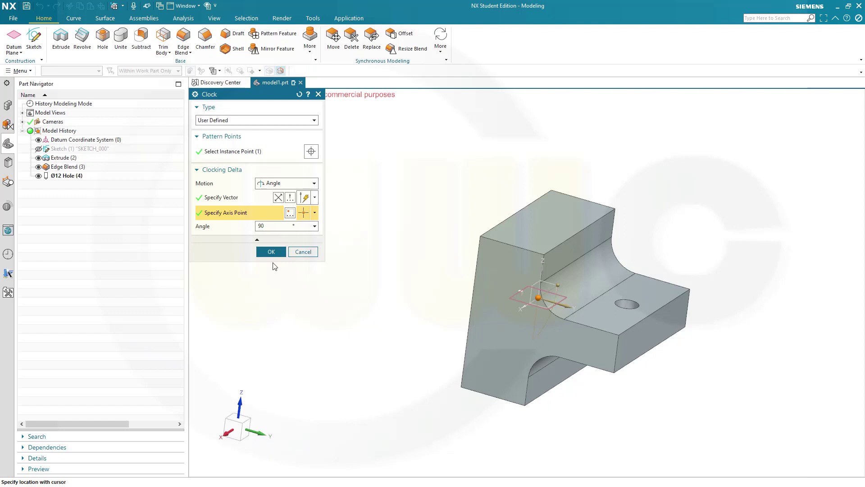
left_click(271, 251)
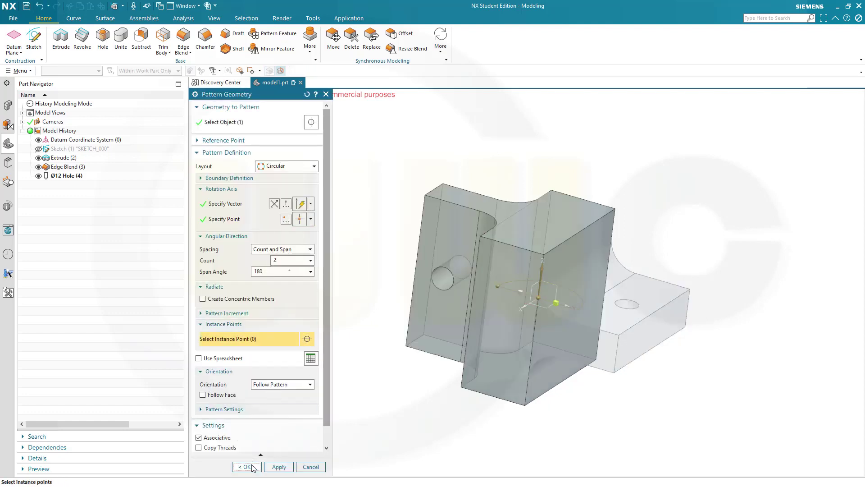
Create the circular Pattern Geometry feature, toggling the Part Navigator's timestamp order off and back on.
left_click(247, 467)
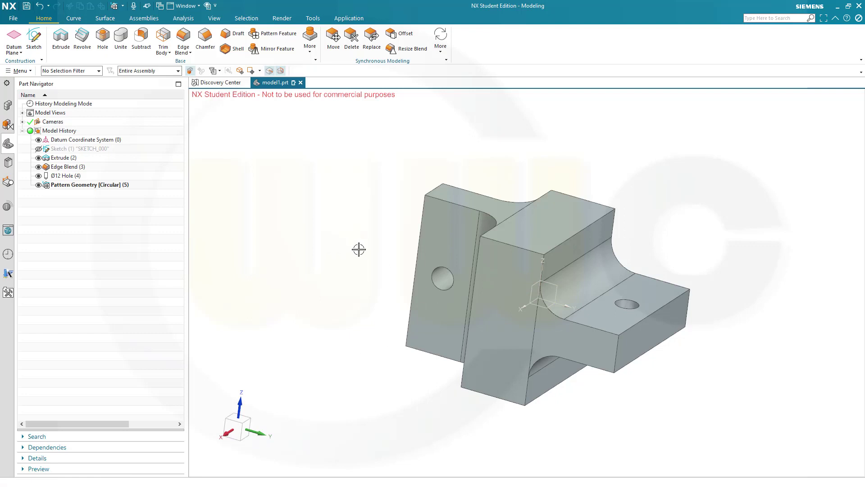
right_click(85, 97)
left_click(108, 138)
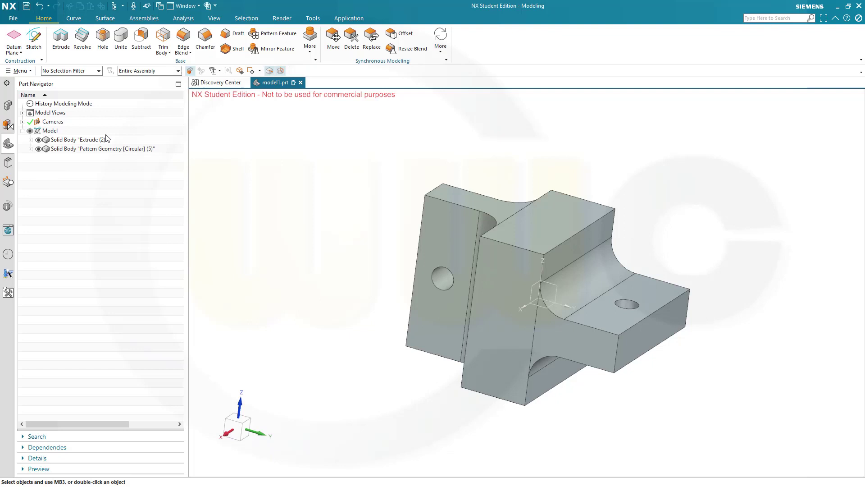
right_click(89, 97)
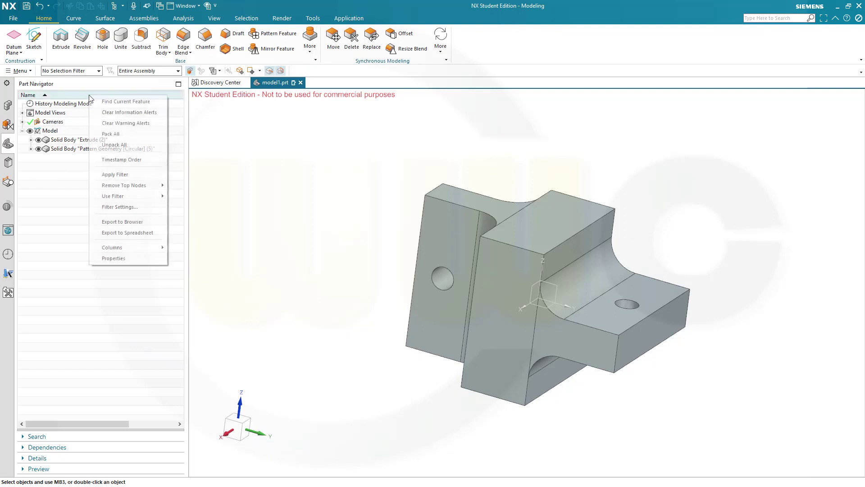
left_click(121, 160)
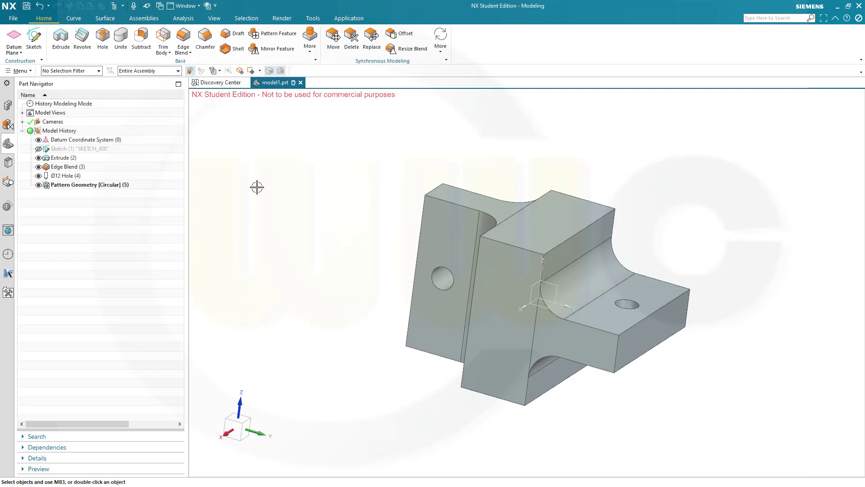
middle_click_drag(293, 203, 291, 167)
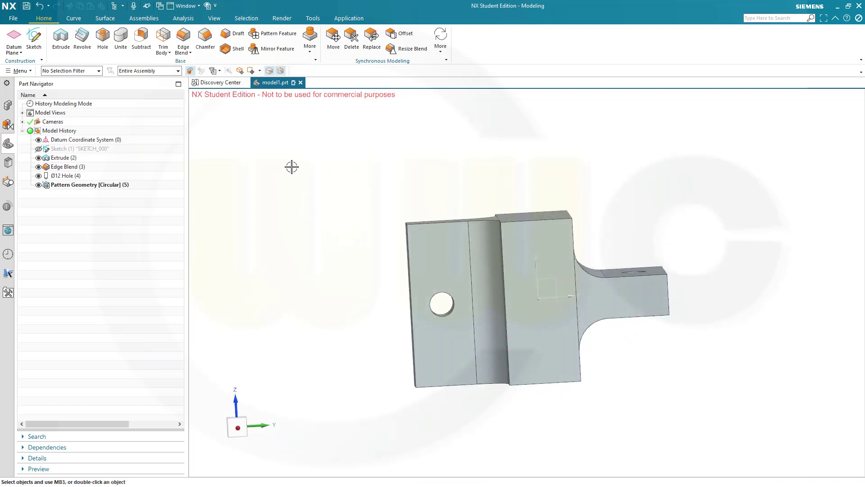
Unite the original connector body with the patterned copy, with Keep Target and Keep Tool unchecked.
left_click(121, 39)
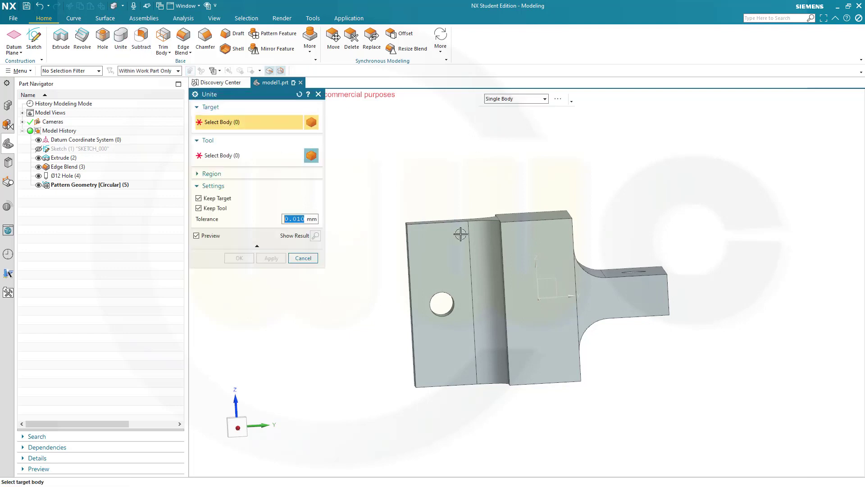
left_click(533, 246)
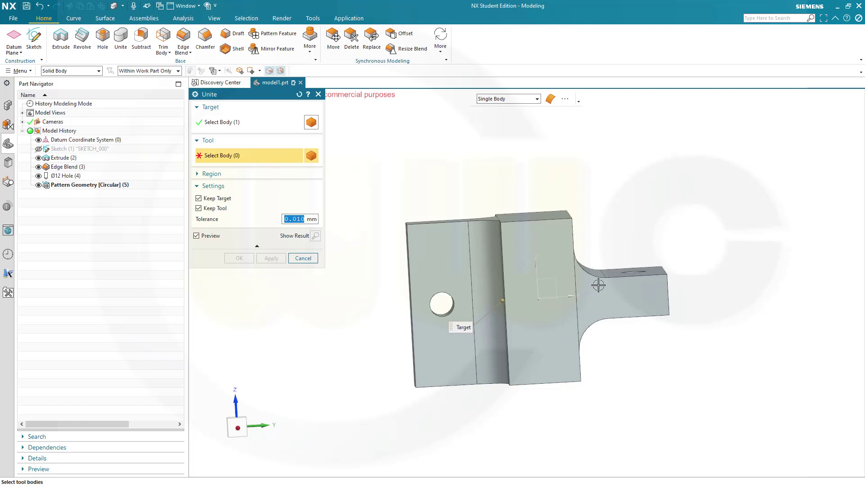
left_click(232, 121)
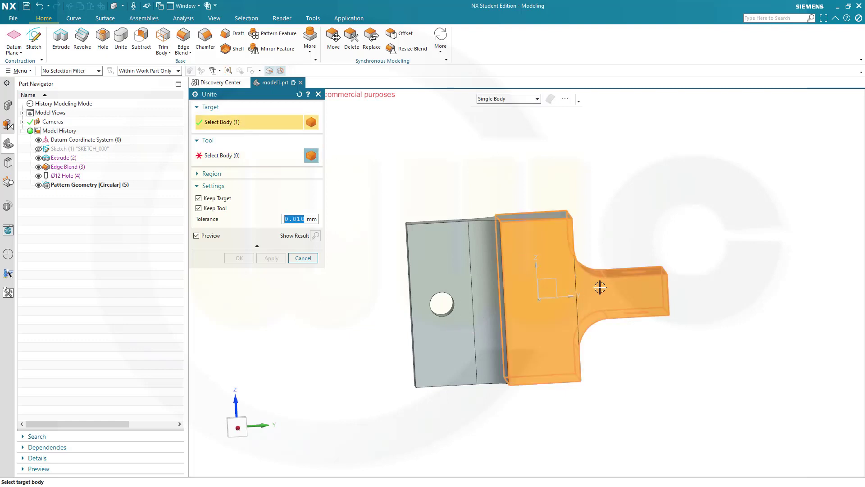
left_click(245, 156)
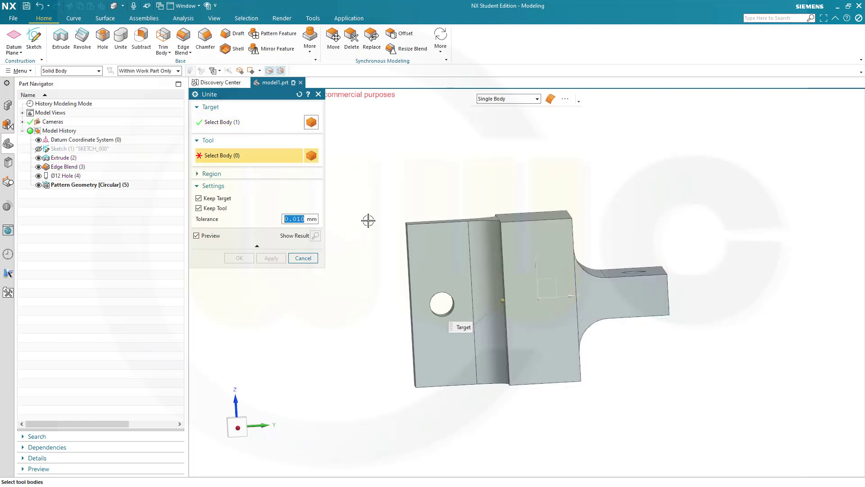
left_click(422, 247)
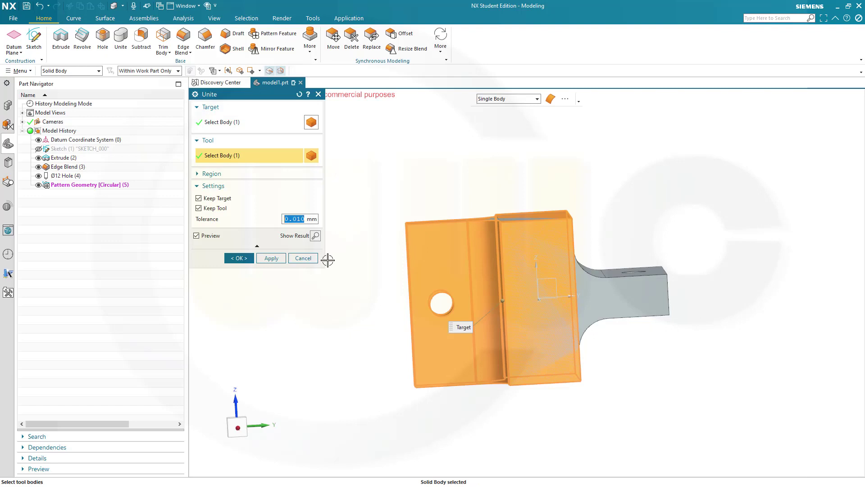
left_click(206, 204)
left_click(202, 209)
left_click(240, 259)
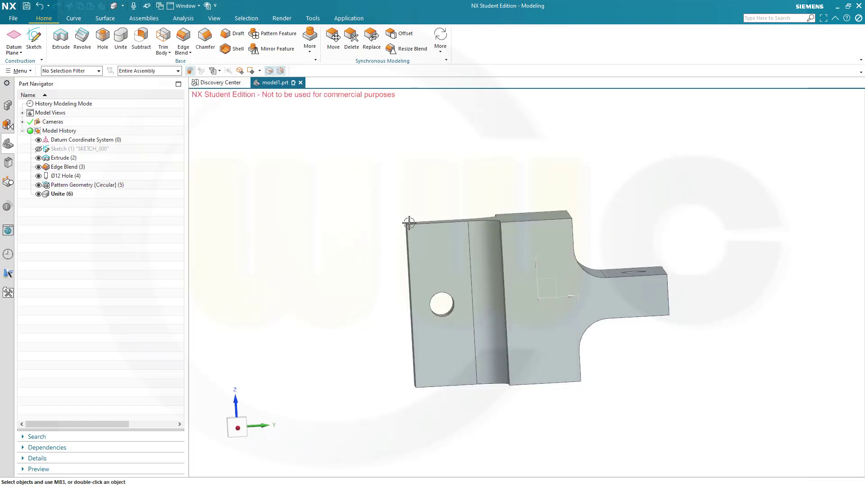
mouse_move(435, 228)
middle_mouse_down()
mouse_move(464, 243)
mouse_move(447, 219)
mouse_move(486, 245)
mouse_move(455, 224)
mouse_move(448, 232)
middle_mouse_up()
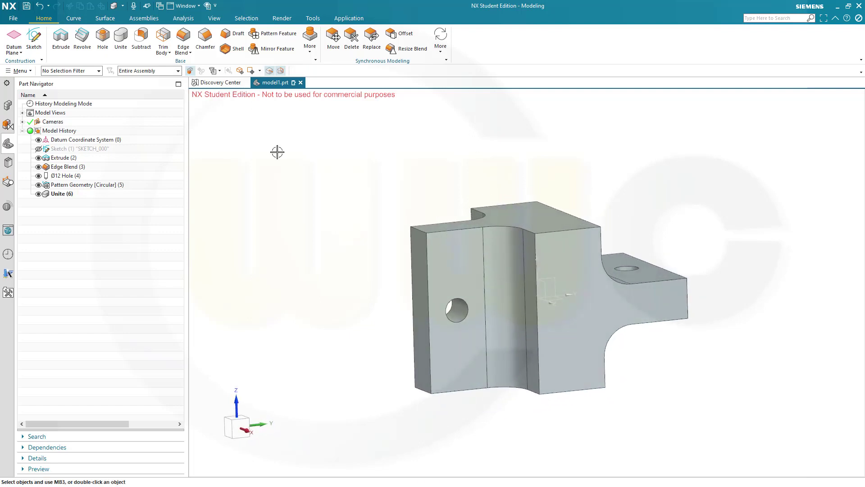
Start a sketch on the Front datum plane and draw a six-sided polygon centred on the origin.
left_click(34, 40)
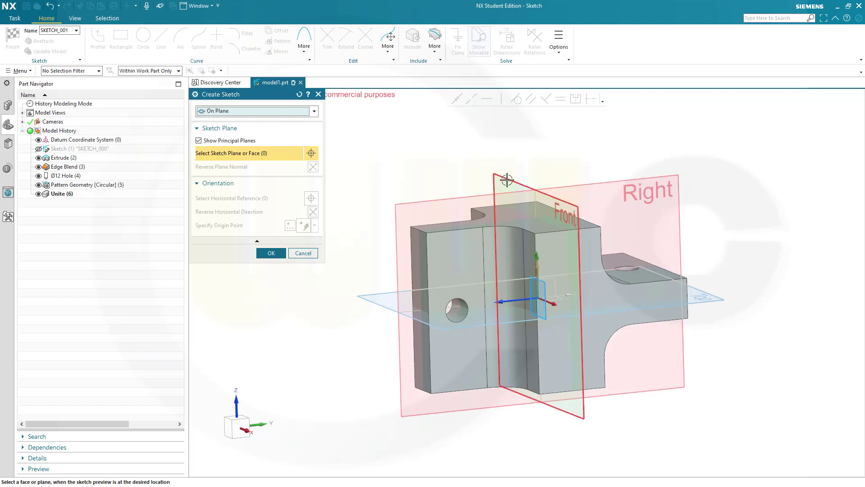
left_click(507, 180)
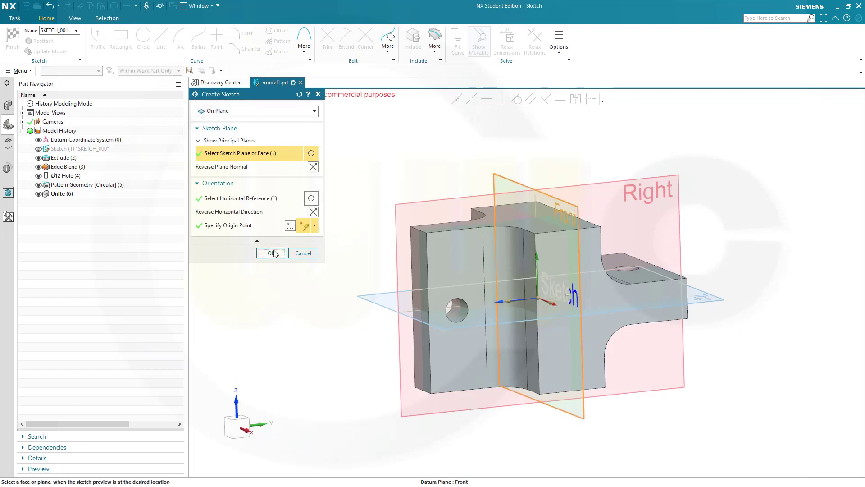
left_click(272, 253)
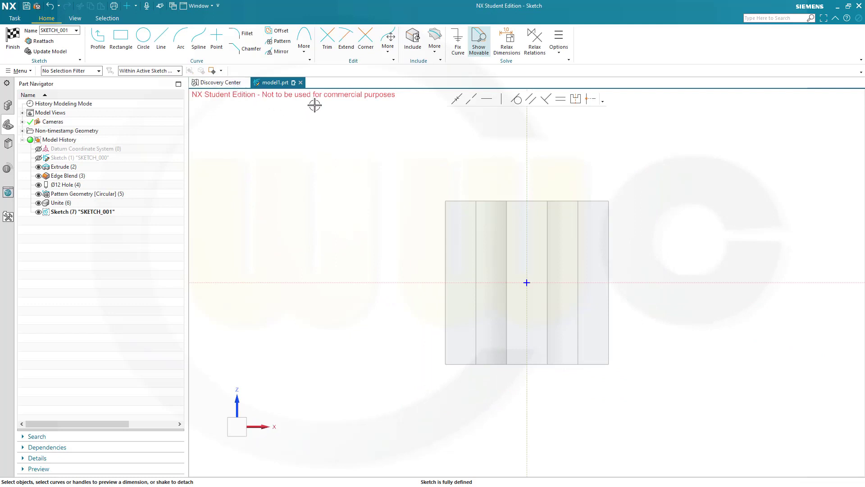
left_click(305, 48)
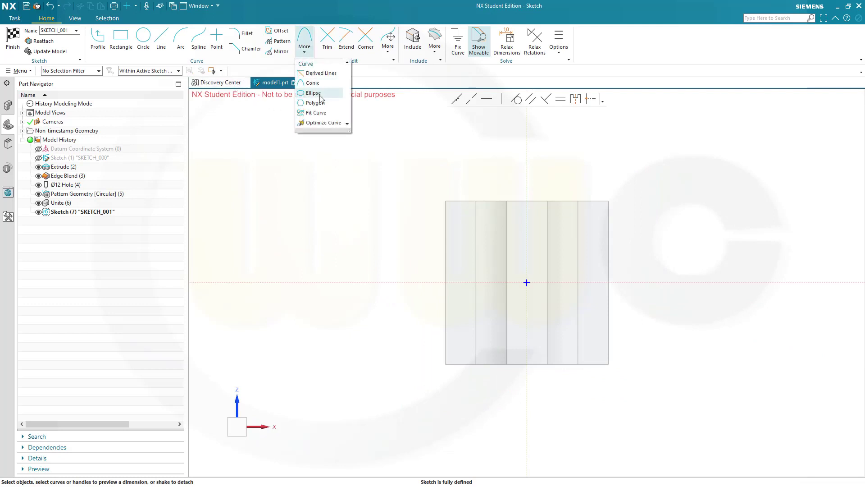
left_click(315, 103)
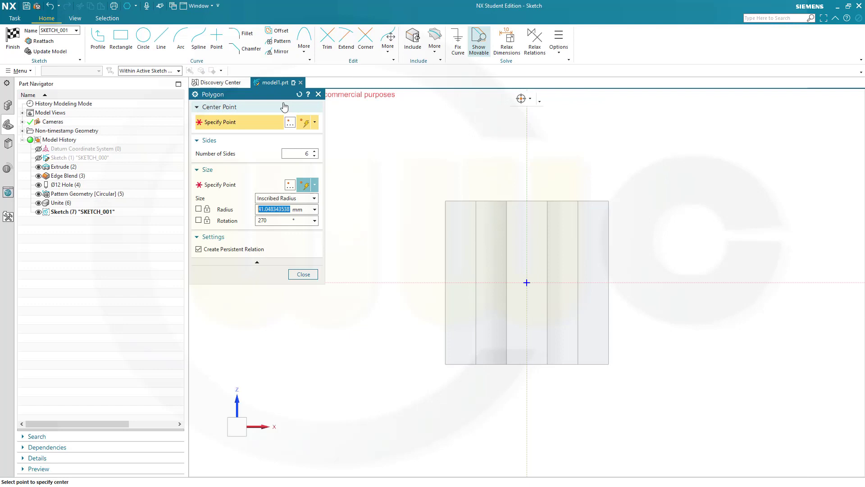
left_click_drag(270, 102, 297, 125)
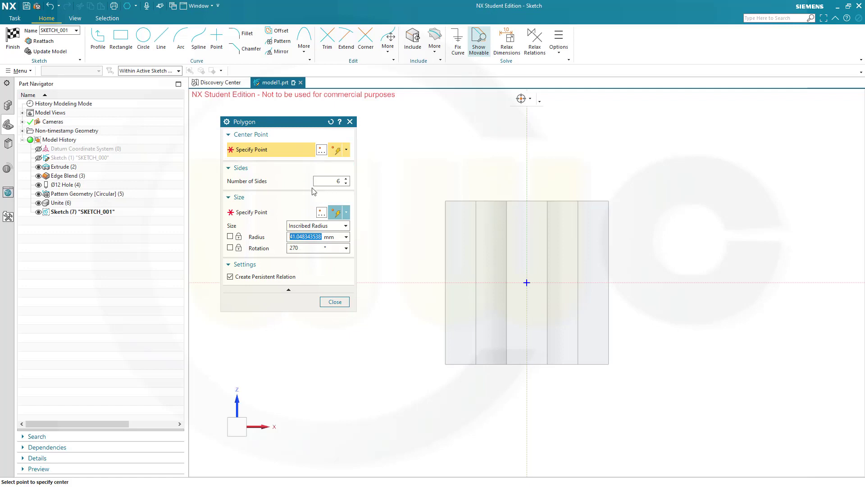
left_click(527, 284)
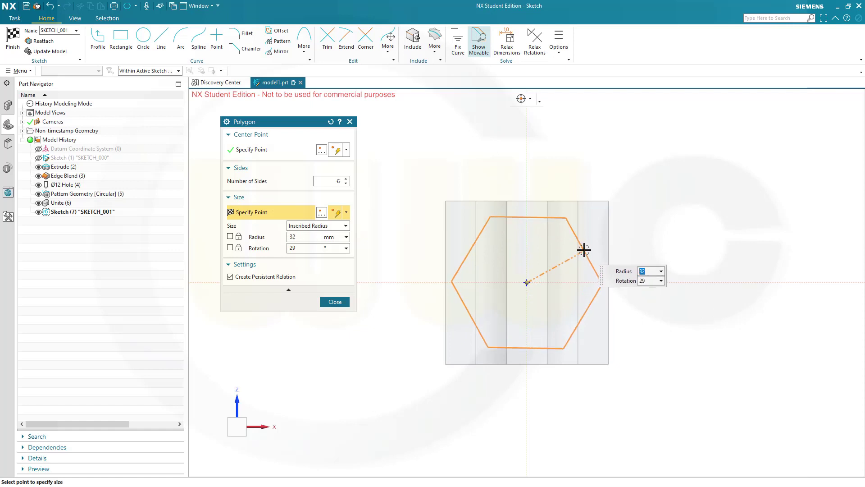
left_click(589, 282)
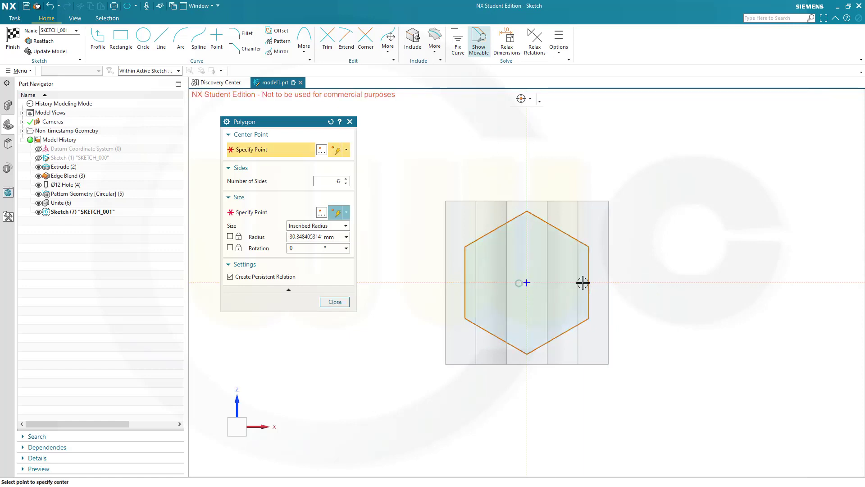
left_click(335, 303)
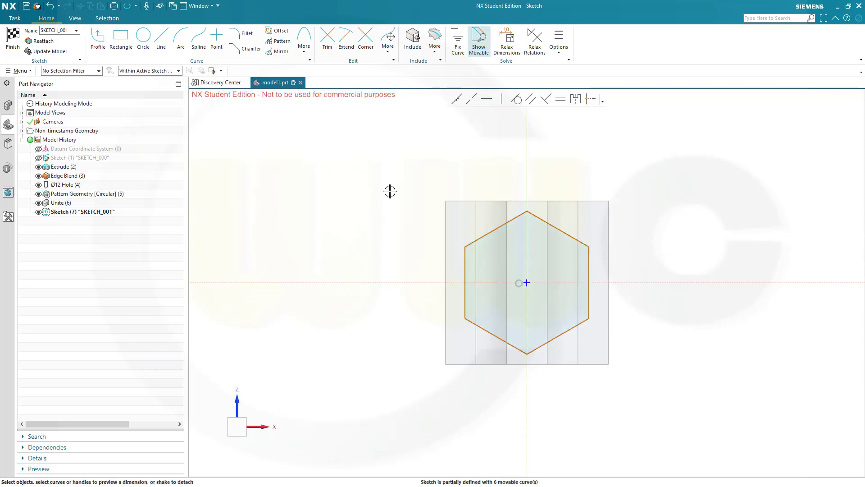
Dimension the hexagon's width across flats to 50.
left_click(464, 257)
left_click(590, 268)
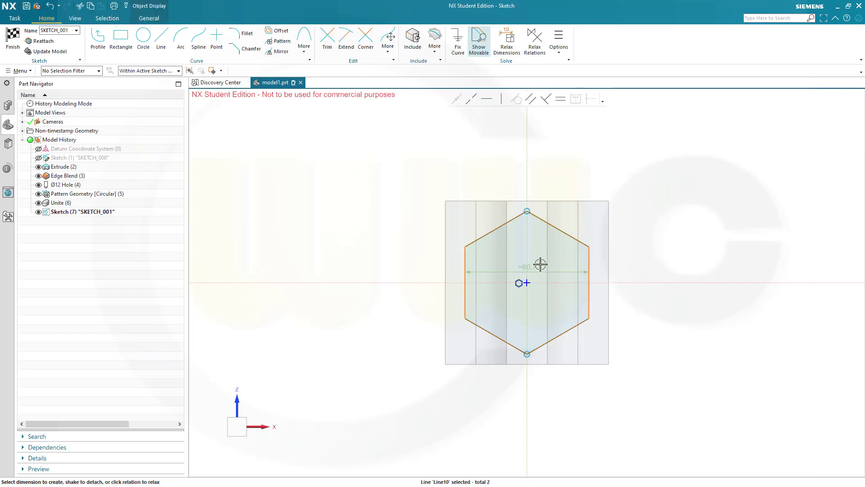
left_click(535, 267)
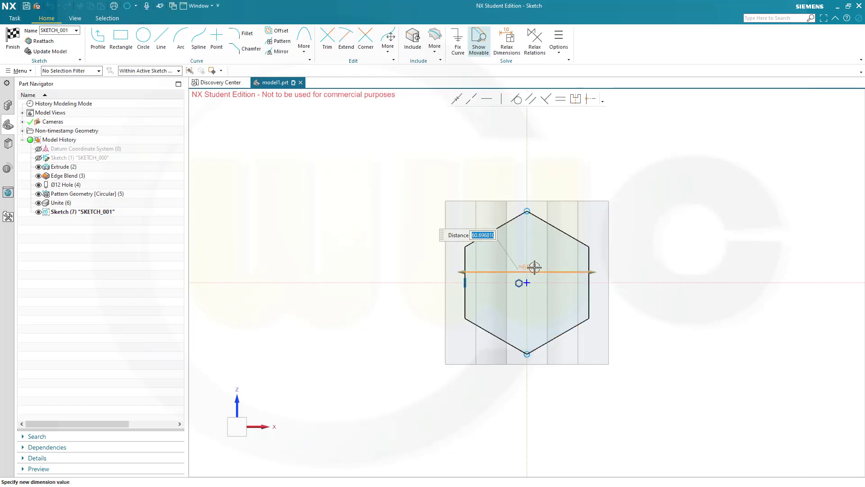
type("50")
key("Return")
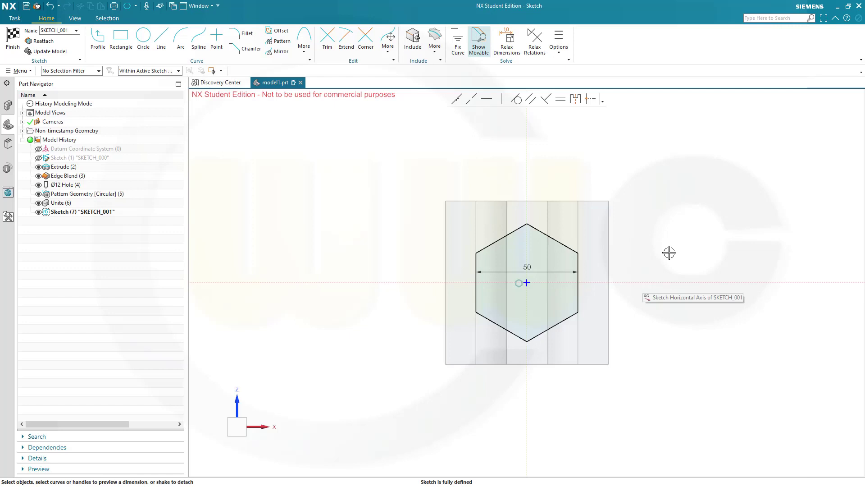
middle_click_drag(668, 251, 655, 248)
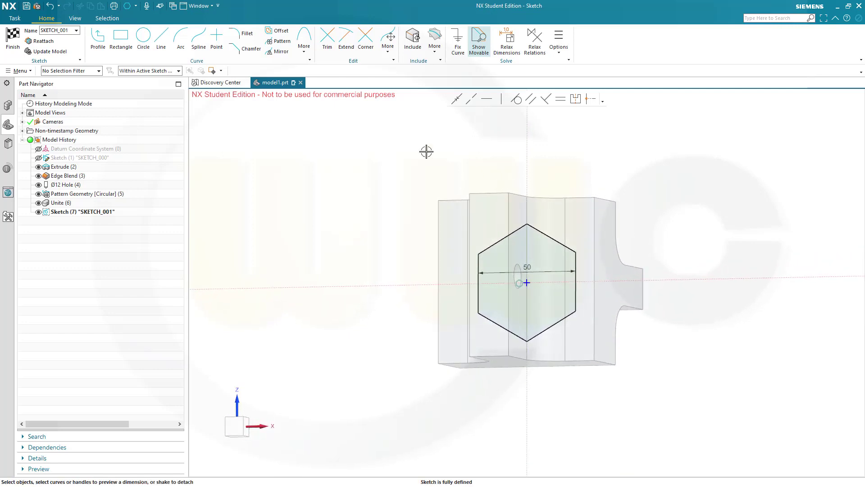
Add a sketch point at the hexagon's top vertex and finish the sketch.
left_click(216, 36)
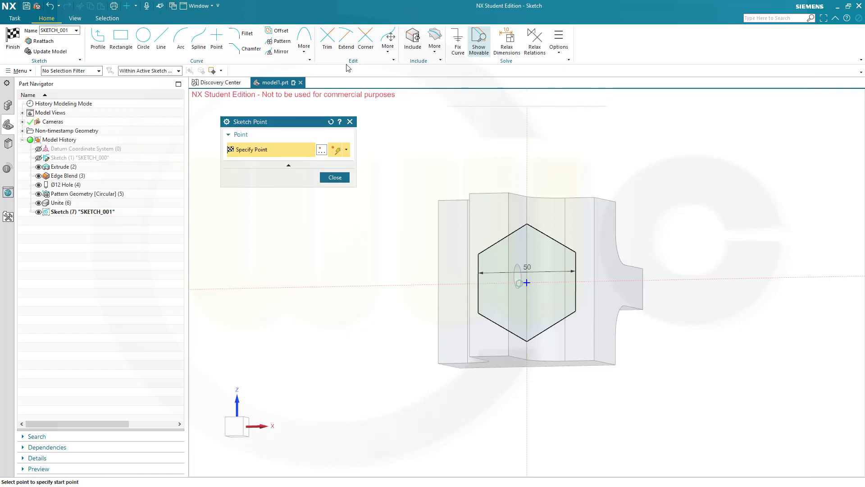
left_click(526, 224)
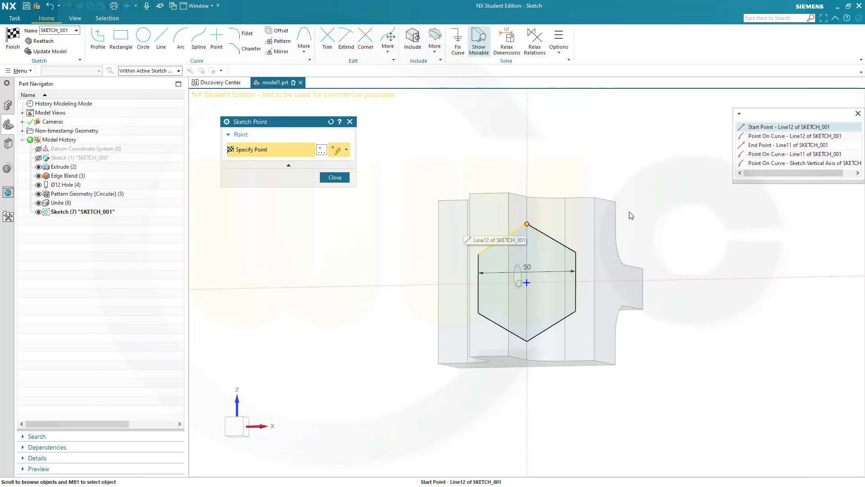
left_click(764, 127)
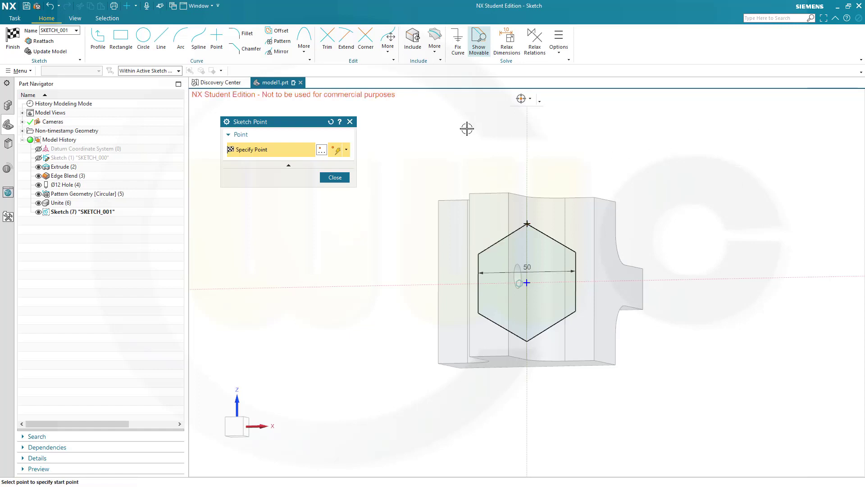
left_click(335, 178)
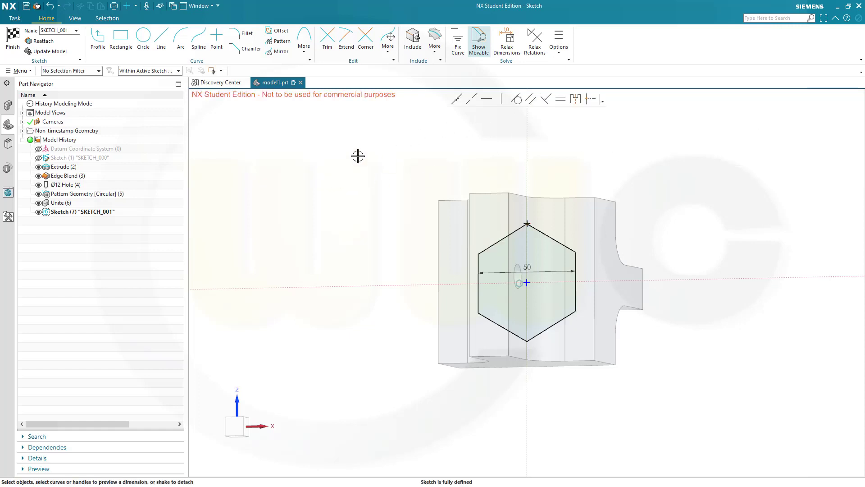
left_click(12, 38)
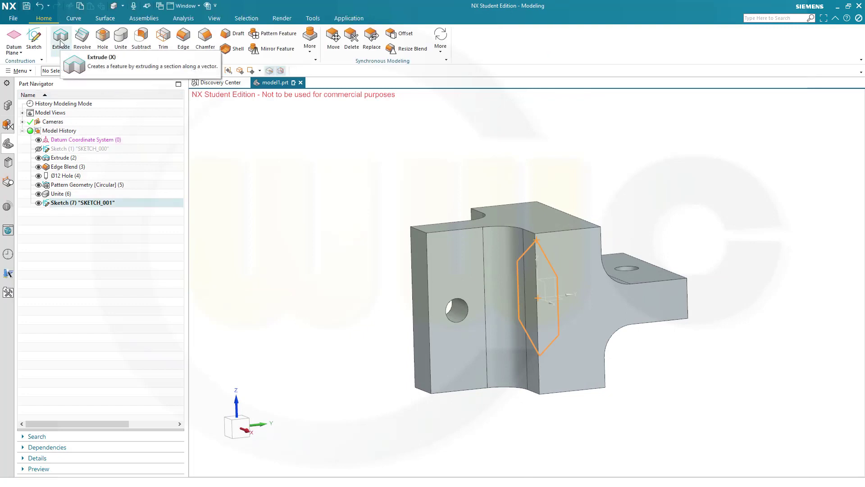
Extrude the hexagon sketch symmetrically by 140 mm, intersecting it with the connector body.
left_click(60, 40)
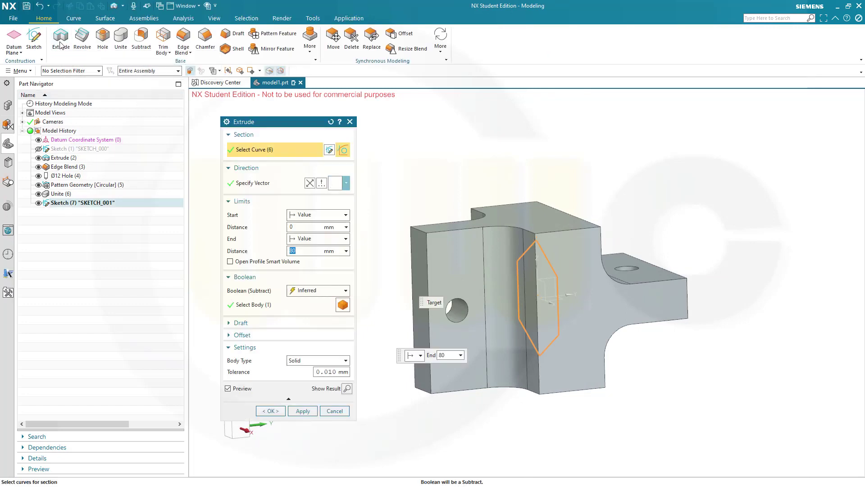
left_click(346, 214)
left_click(333, 234)
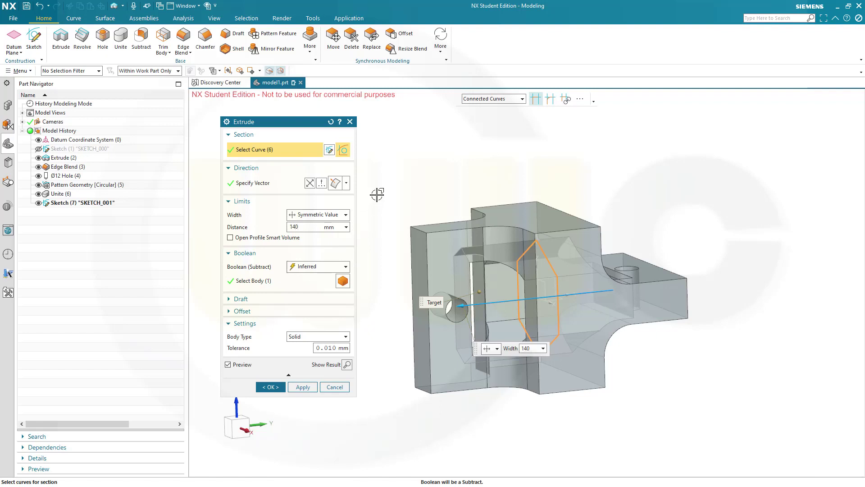
key("Tab")
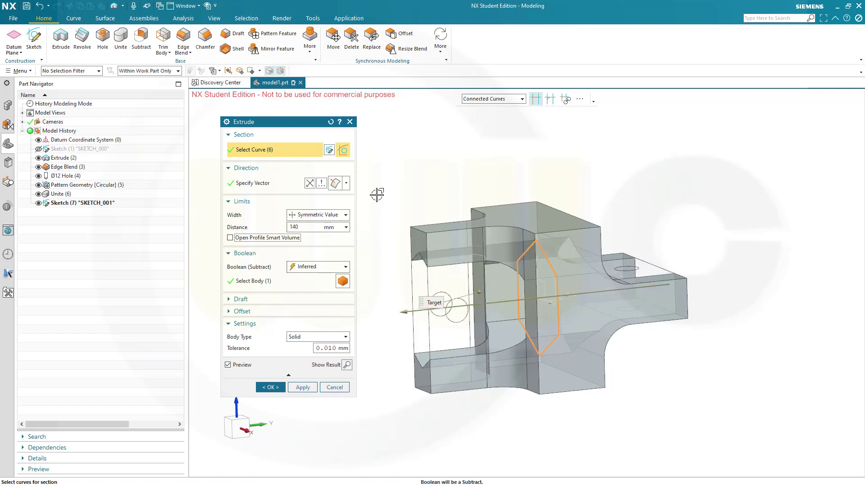
left_click(345, 267)
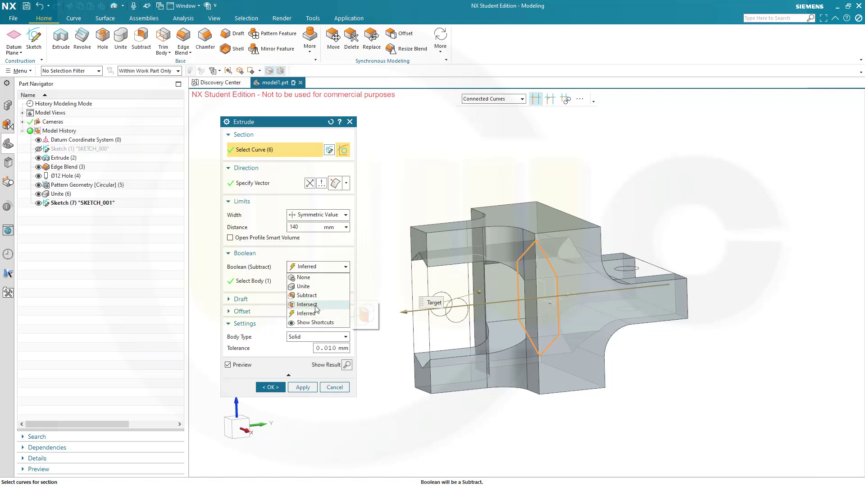
left_click(307, 304)
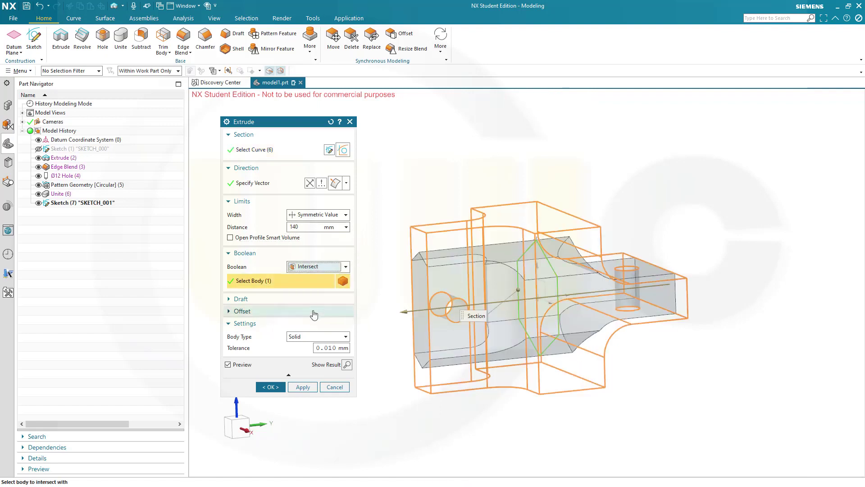
left_click(270, 387)
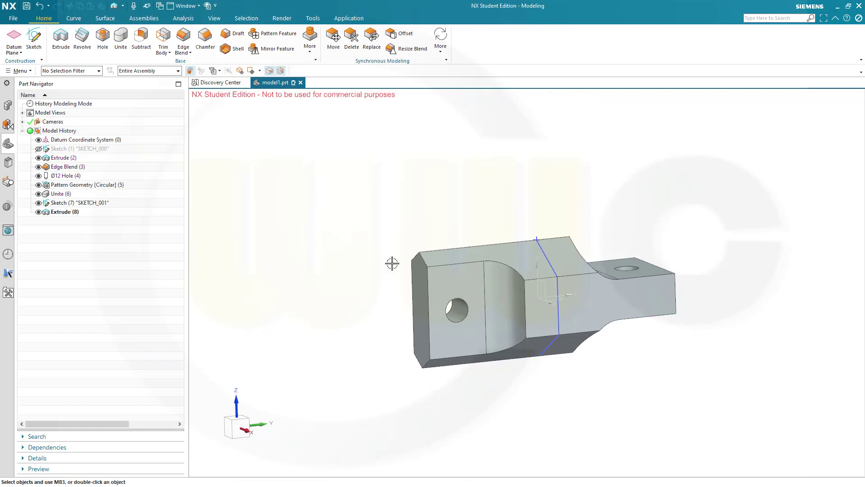
middle_click_drag(440, 217, 446, 227)
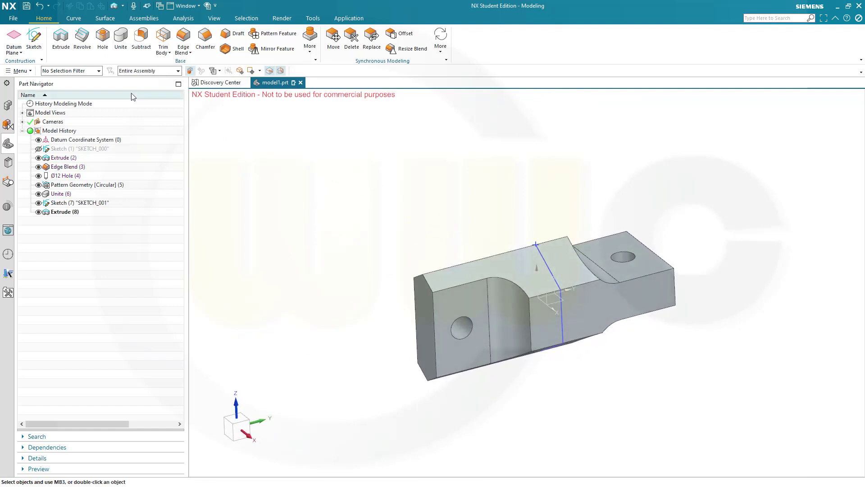
Create a datum plane offset 17 mm from the datum CSYS XY plane.
left_click(16, 40)
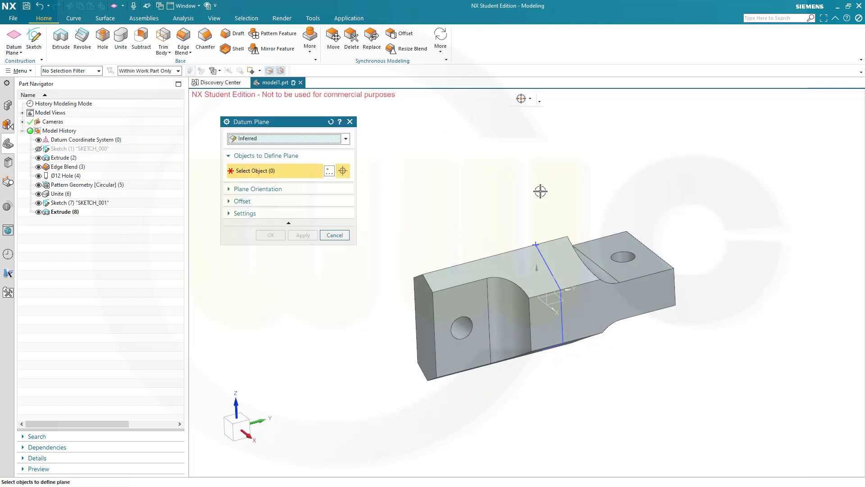
middle_click_drag(618, 330, 575, 311)
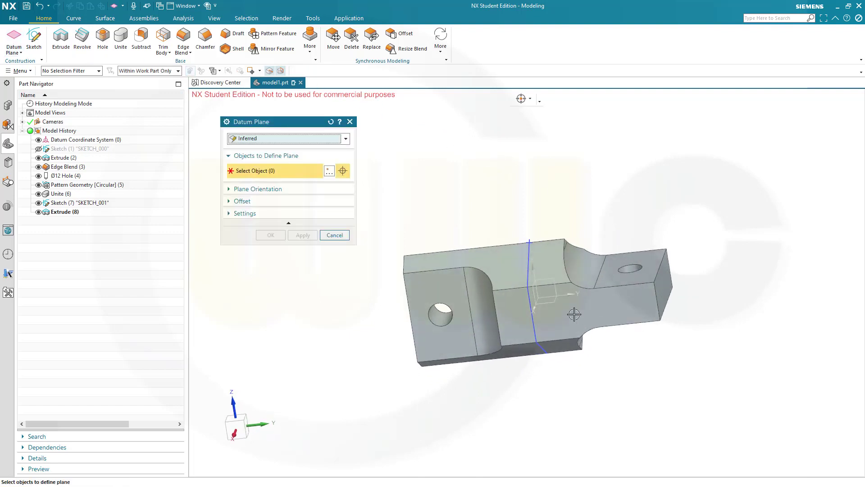
left_click(550, 299)
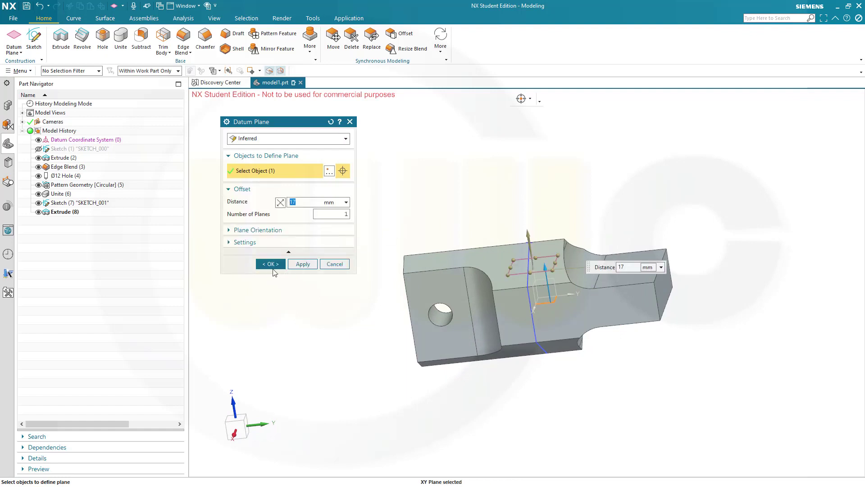
left_click(272, 264)
mouse_move(344, 226)
middle_mouse_down()
mouse_move(386, 216)
mouse_move(360, 210)
mouse_move(347, 224)
mouse_move(356, 228)
middle_mouse_up()
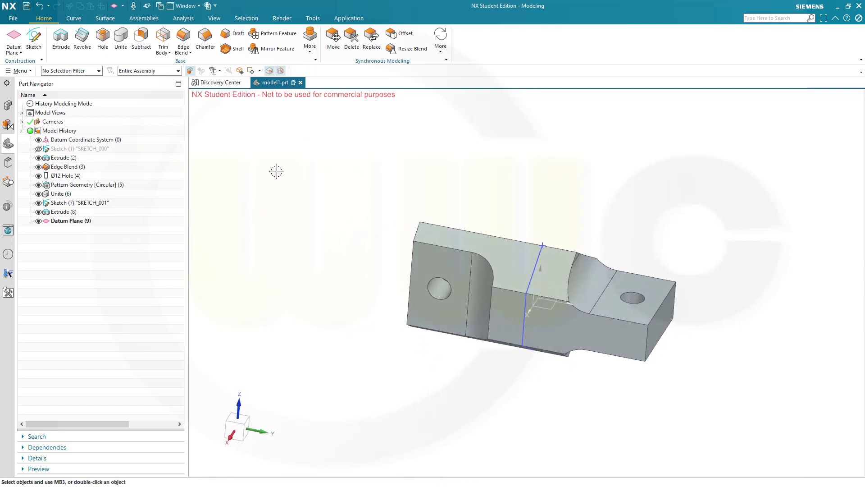
Start a Ø16 counterbored hole with a 30 mm counterbore whose depth ends at a selected face.
left_click(102, 37)
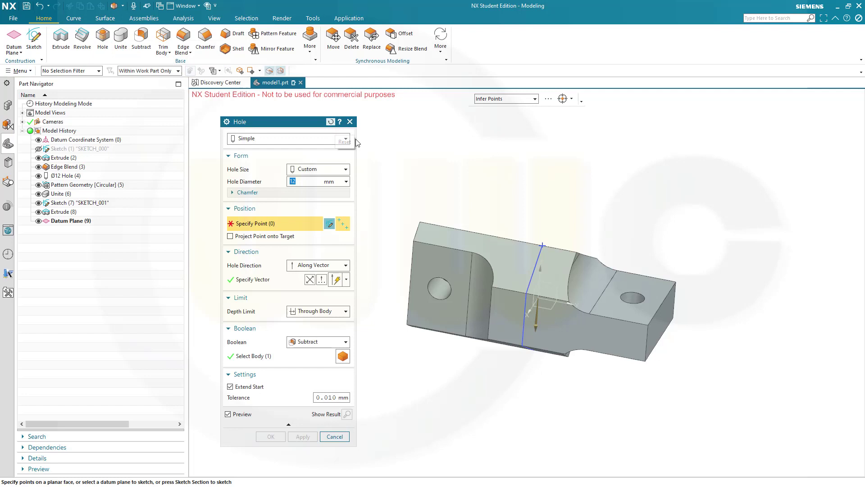
left_click(341, 140)
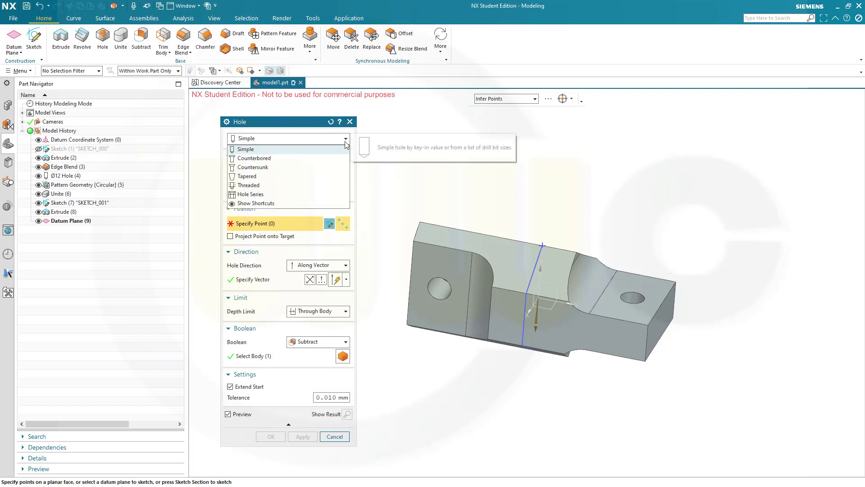
left_click(291, 159)
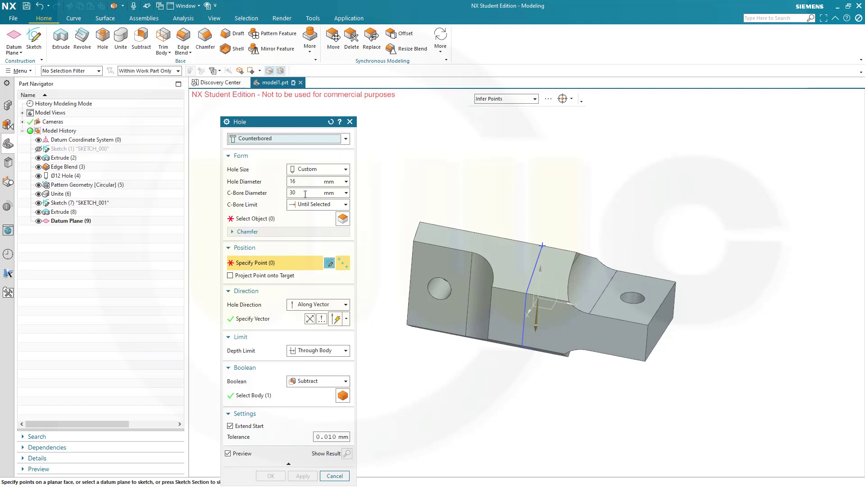
left_click(266, 220)
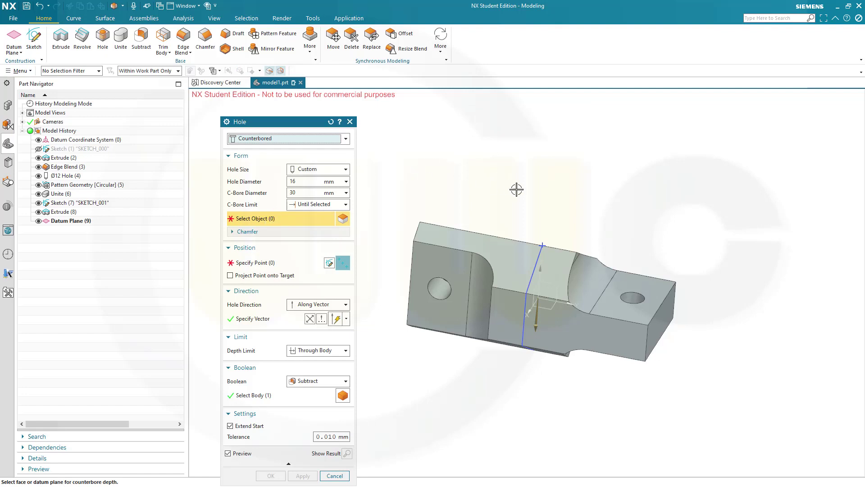
left_click(69, 224)
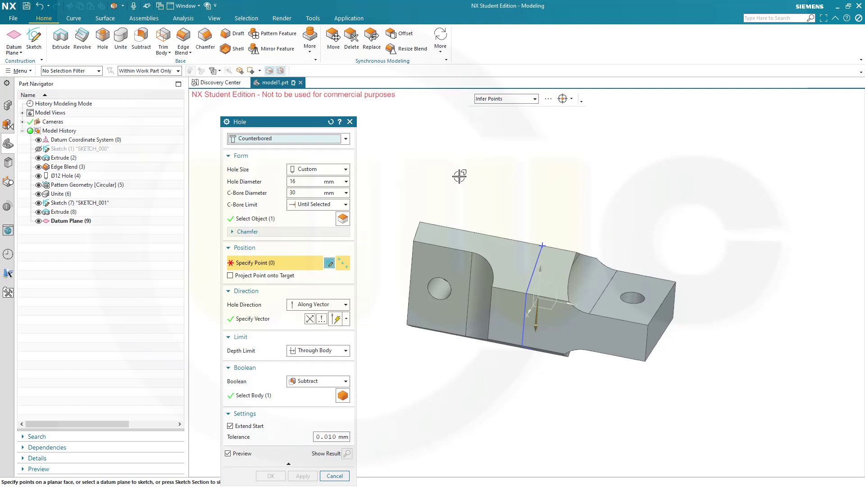
Place the hole on the sketch point and make its depth stop at a selected face.
left_click(544, 245)
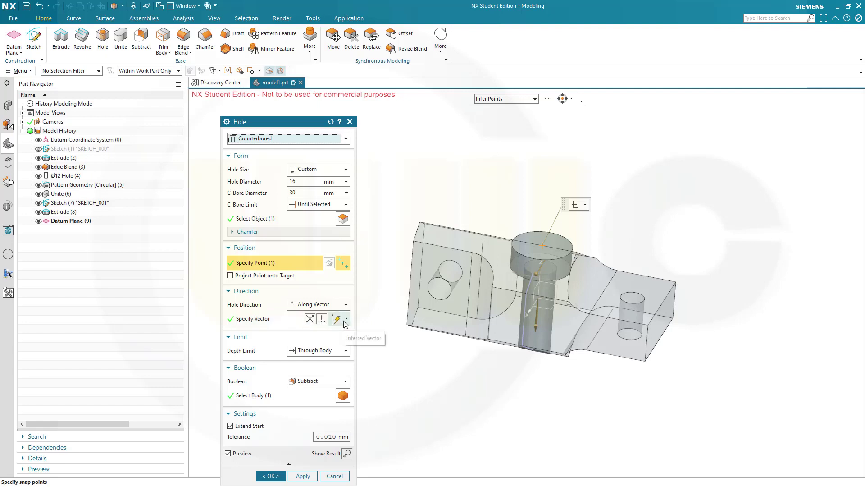
left_click(298, 321)
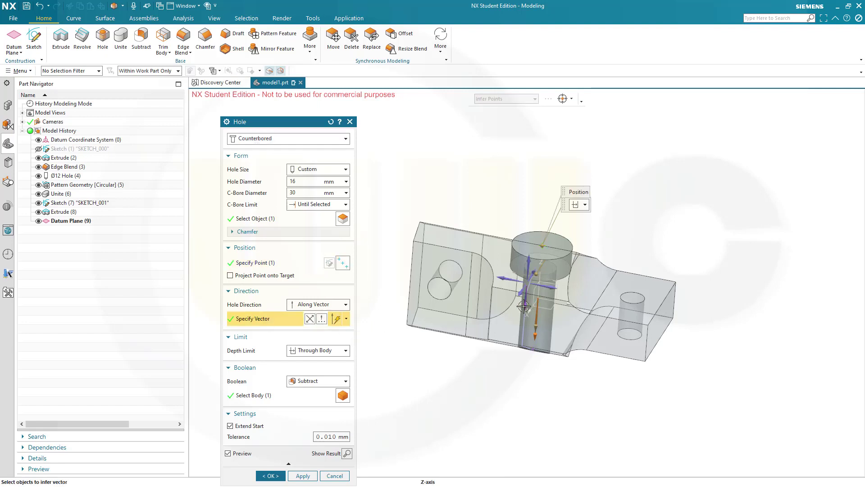
left_click(345, 351)
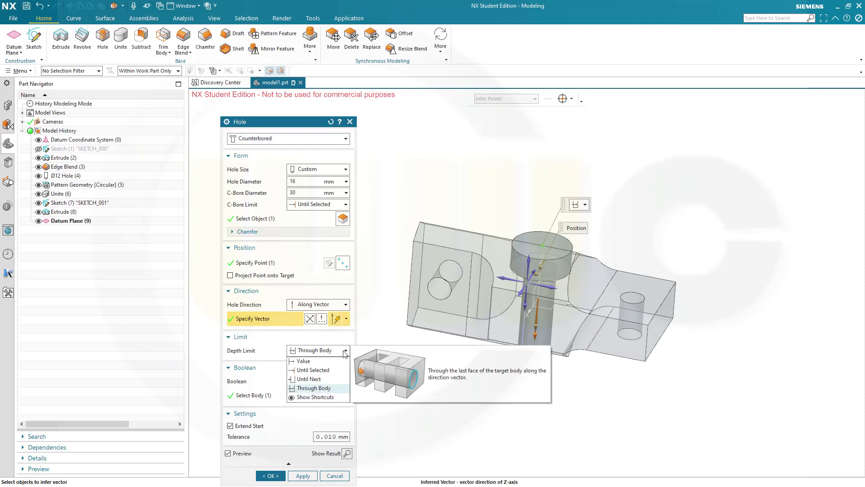
left_click(313, 370)
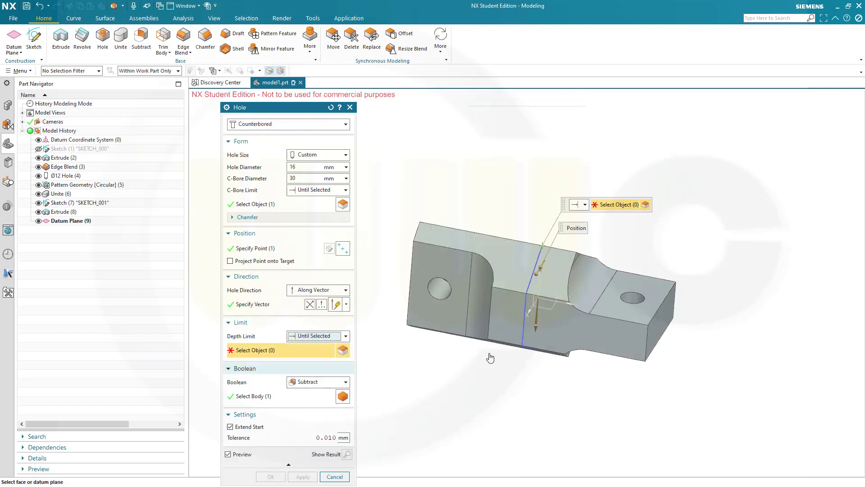
left_click(546, 322)
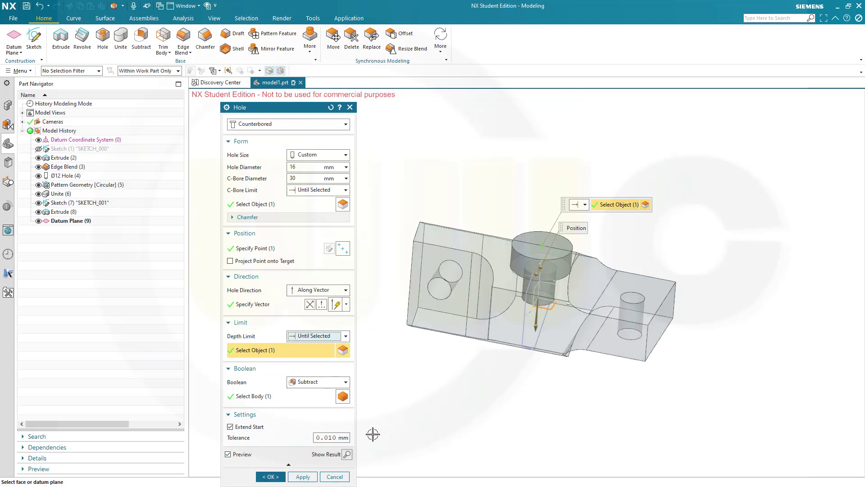
left_click(272, 476)
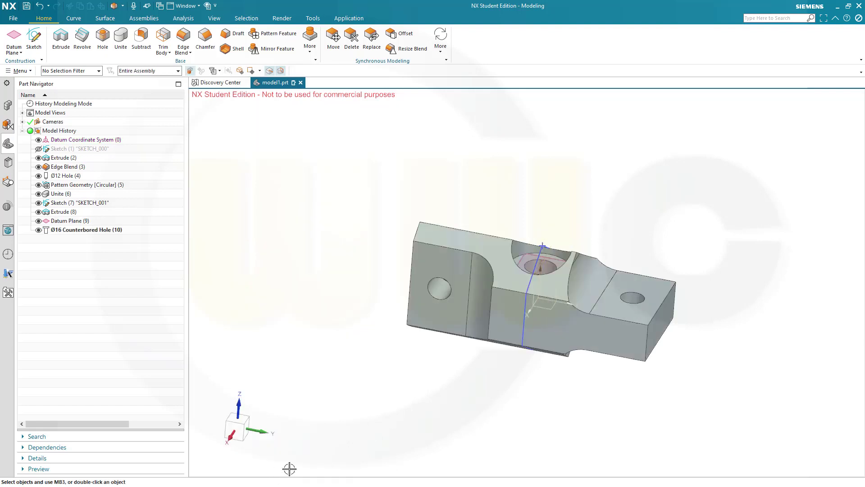
Hide the datum plane and the profile sketch in the Part Navigator.
left_click(39, 221)
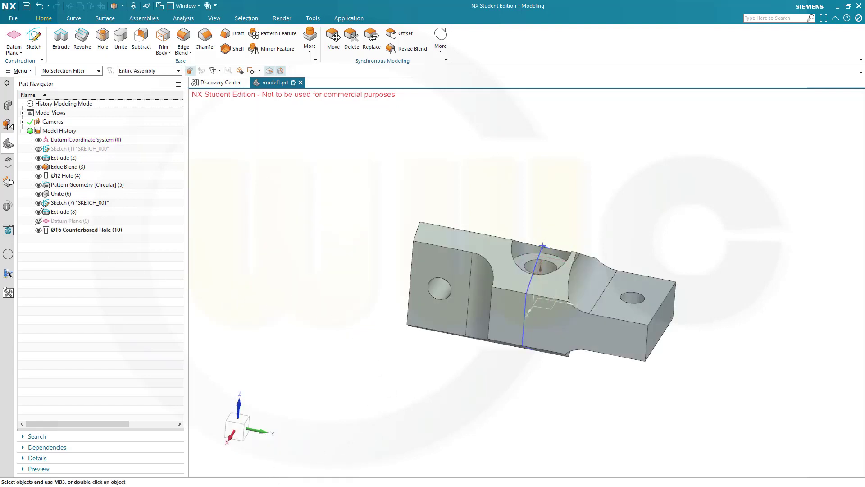
left_click(39, 202)
mouse_move(383, 299)
middle_mouse_down()
mouse_move(386, 290)
mouse_move(349, 247)
mouse_move(411, 256)
mouse_move(446, 291)
mouse_move(446, 305)
mouse_move(401, 287)
mouse_move(415, 248)
mouse_move(329, 235)
middle_mouse_up()
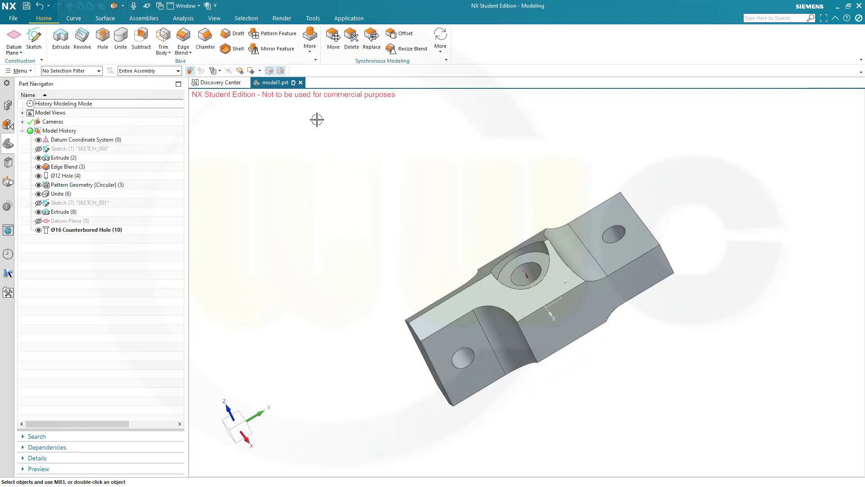
Mirror the Ø16 Counterbored Hole about the datum CSYS XY plane.
left_click(273, 48)
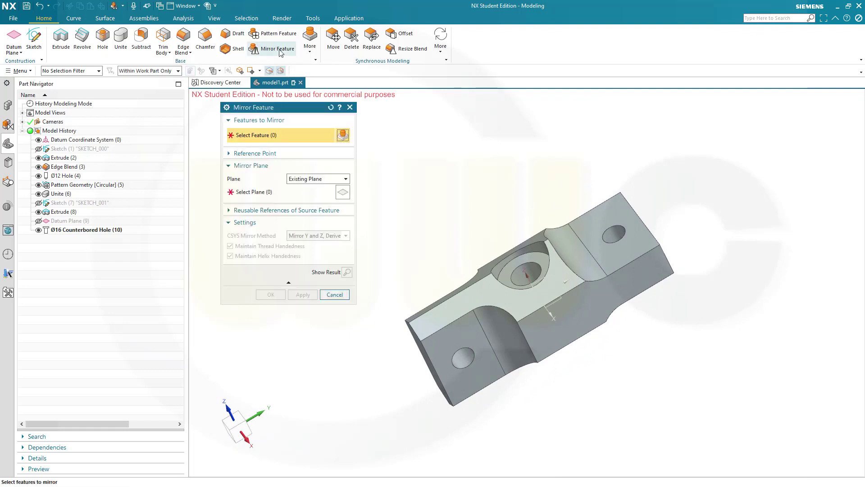
left_click(74, 232)
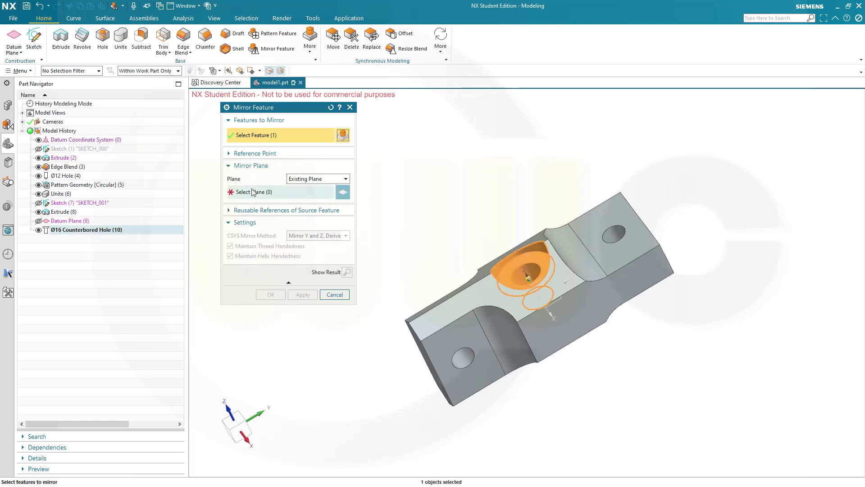
left_click(266, 198)
middle_click_drag(589, 363, 575, 359)
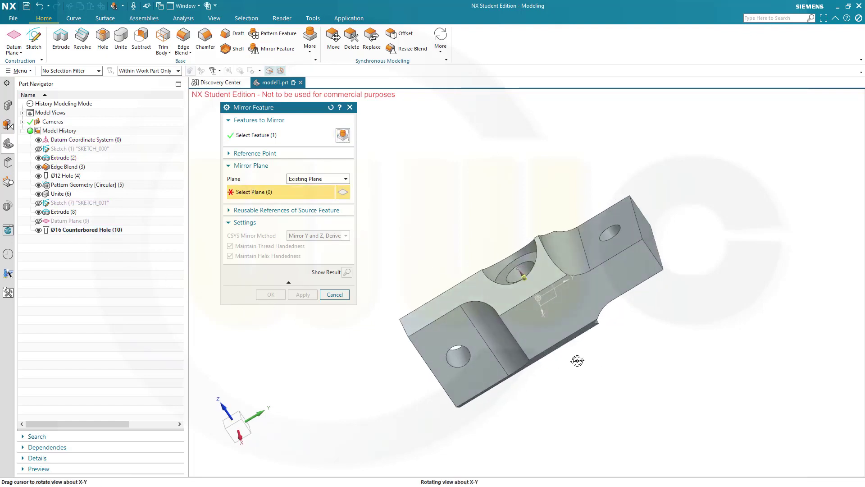
left_click(552, 291)
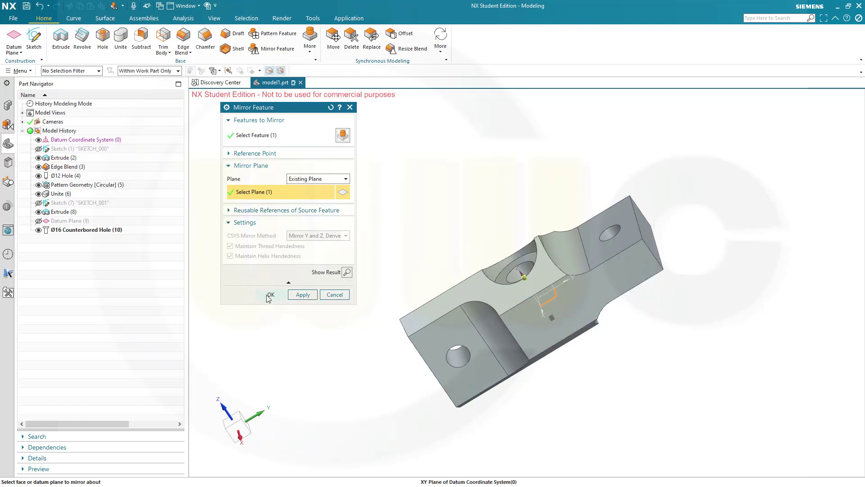
left_click(267, 294)
middle_click_drag(642, 372, 563, 264)
scroll(680, 356, "up", 2)
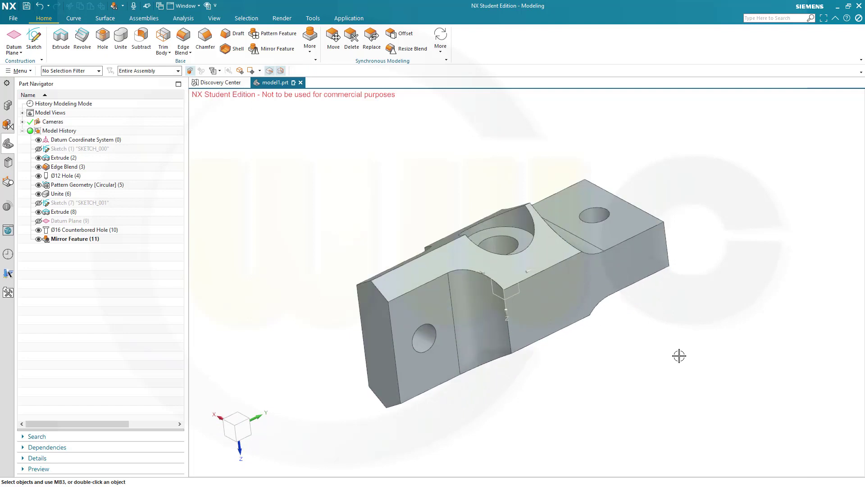